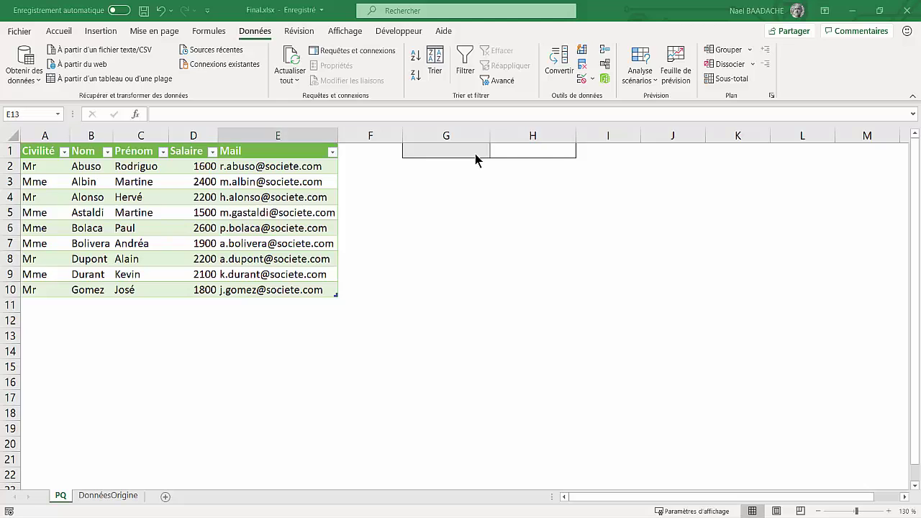
Enter 'a' in G1 to preview names starting with a, then clear G1.
click(475, 150)
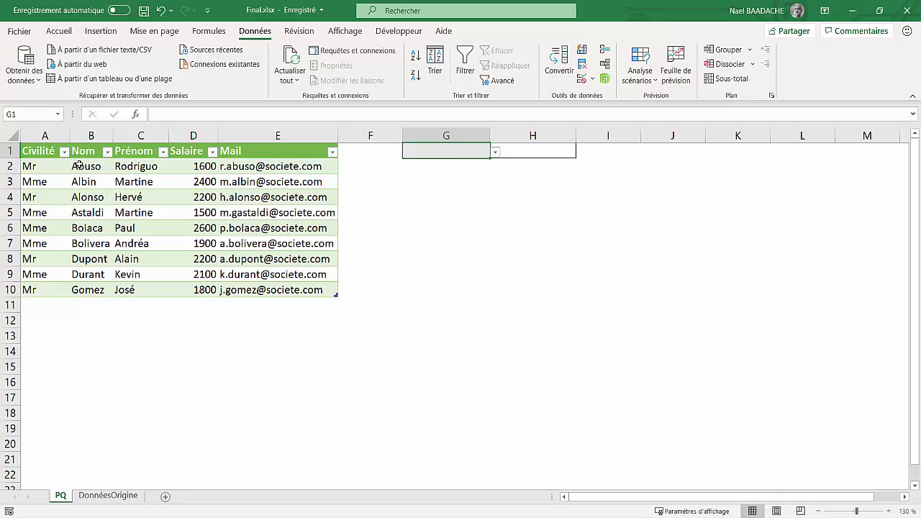
drag(78, 164, 85, 289)
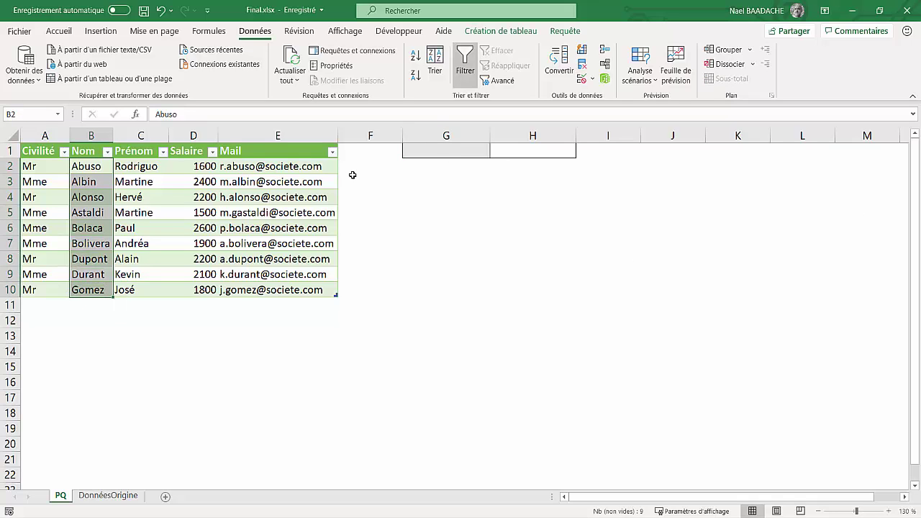
click(455, 152)
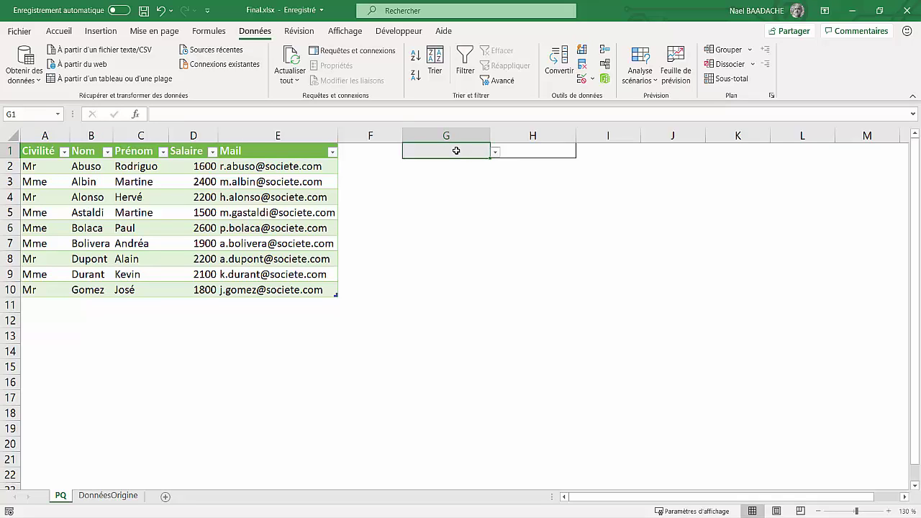
text(a)
key(BackSpace)
text(a)
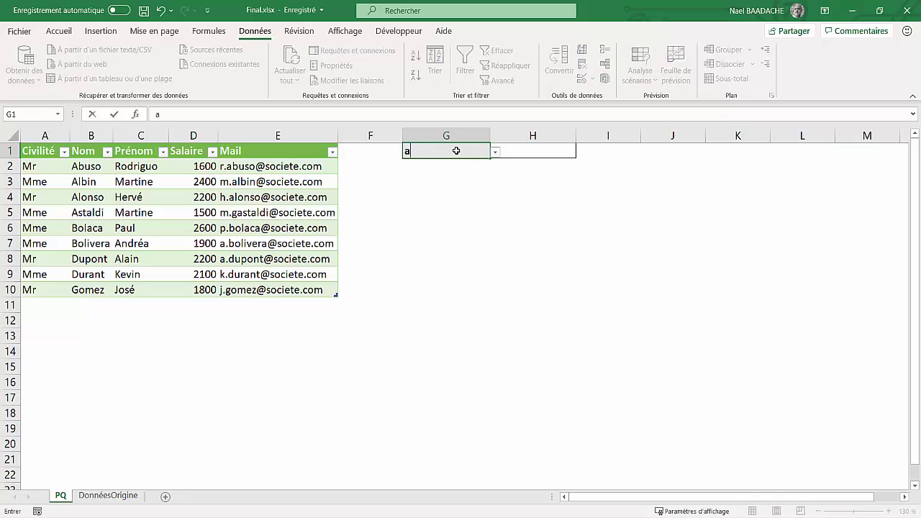
click(496, 154)
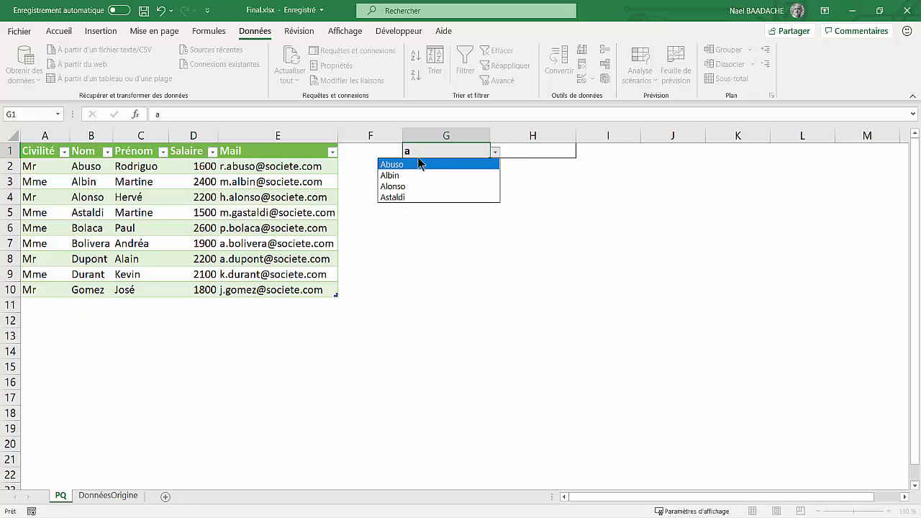
click(421, 151)
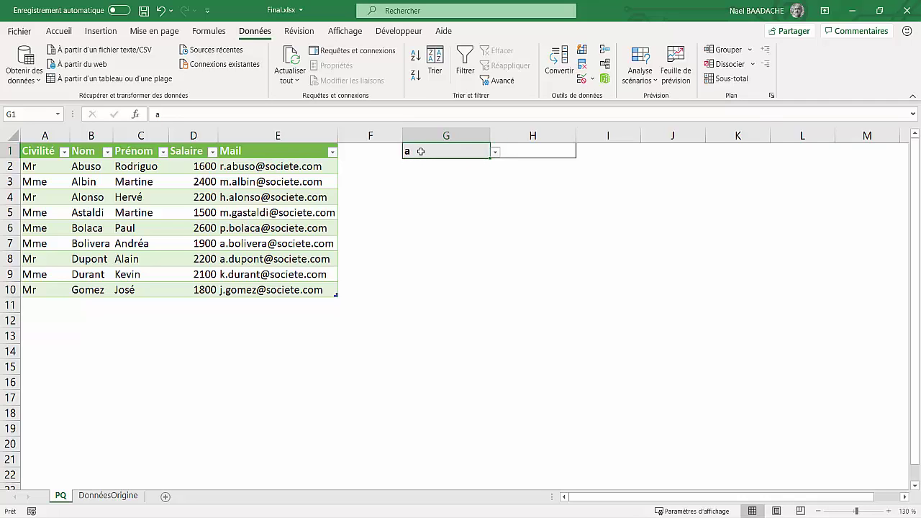
key(Delete)
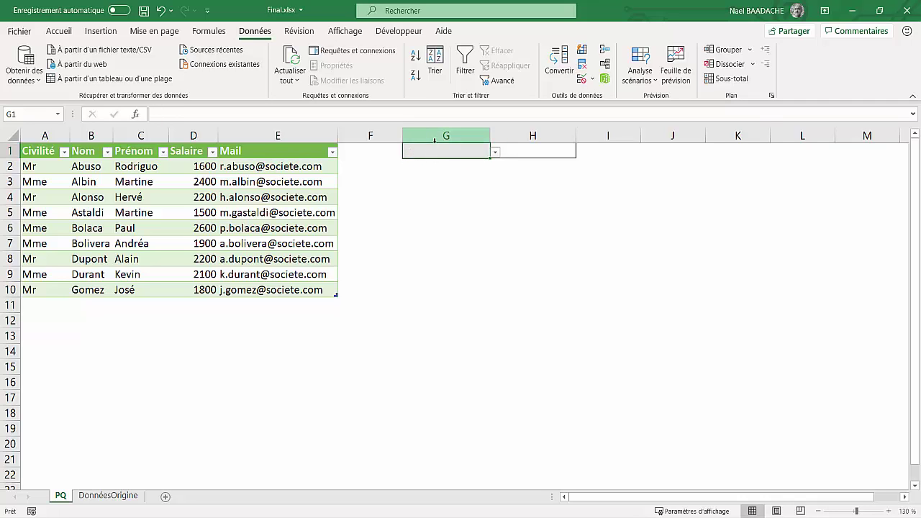
Choose Alonso from G1's name list and check that H1 returns 2 200,00 €.
click(495, 151)
click(492, 238)
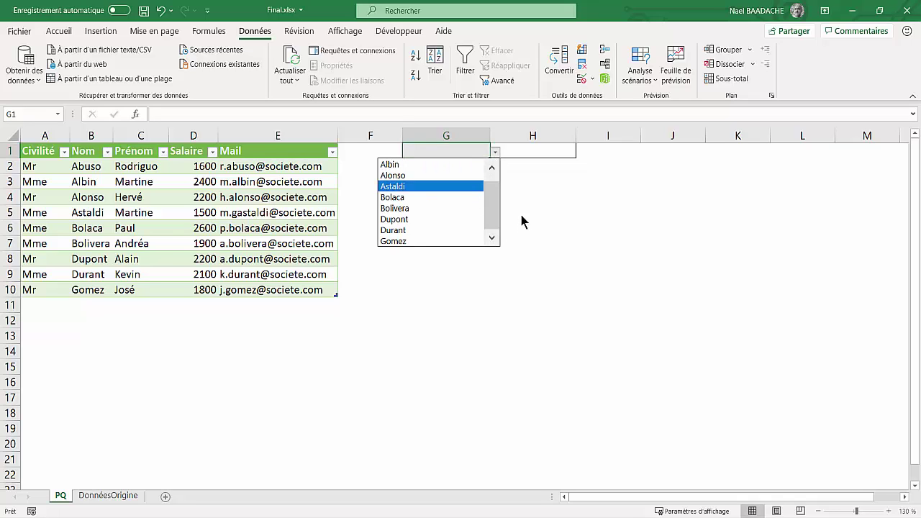
key(Escape)
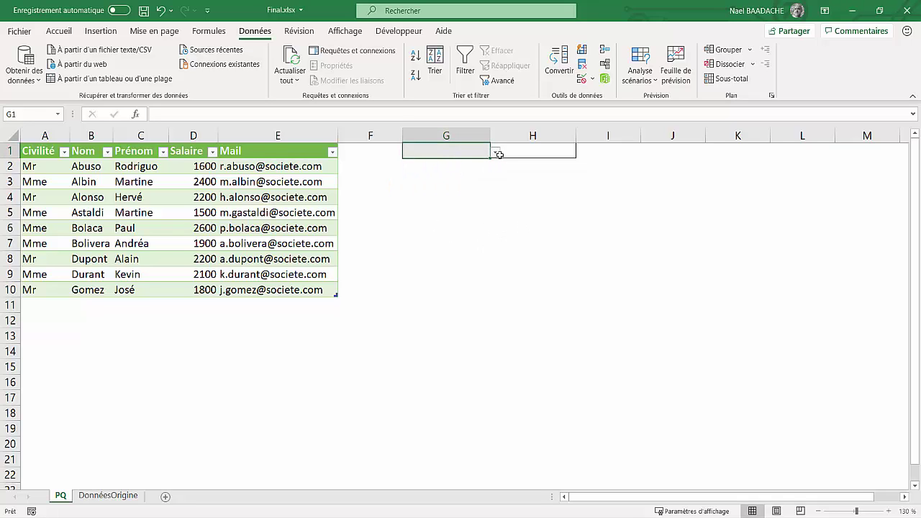
click(495, 153)
click(416, 187)
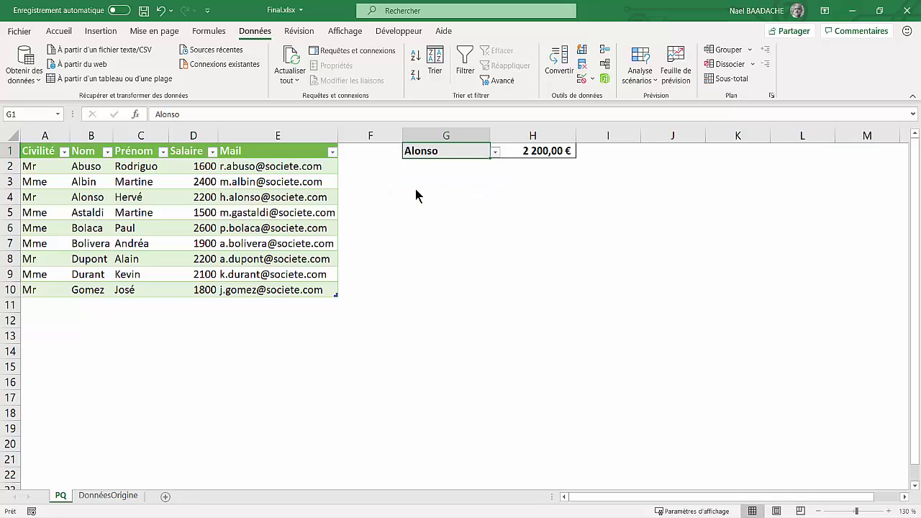
click(544, 152)
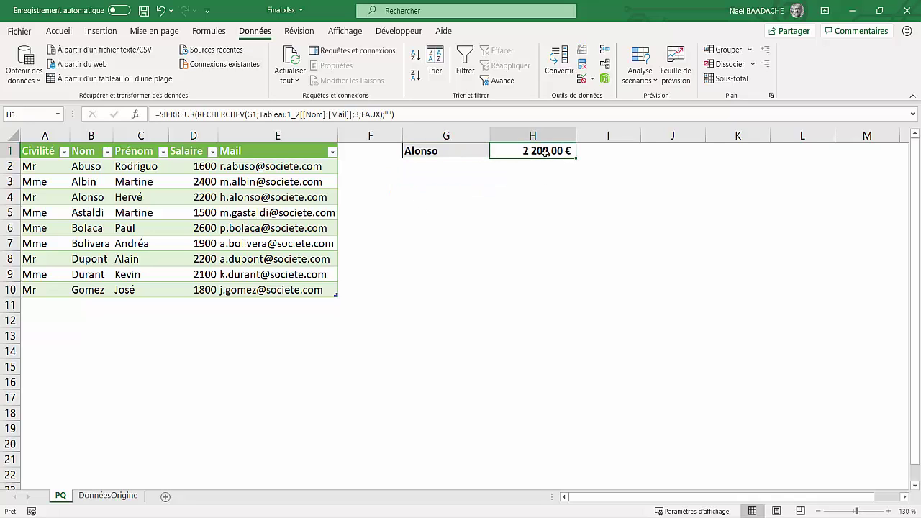
click(563, 195)
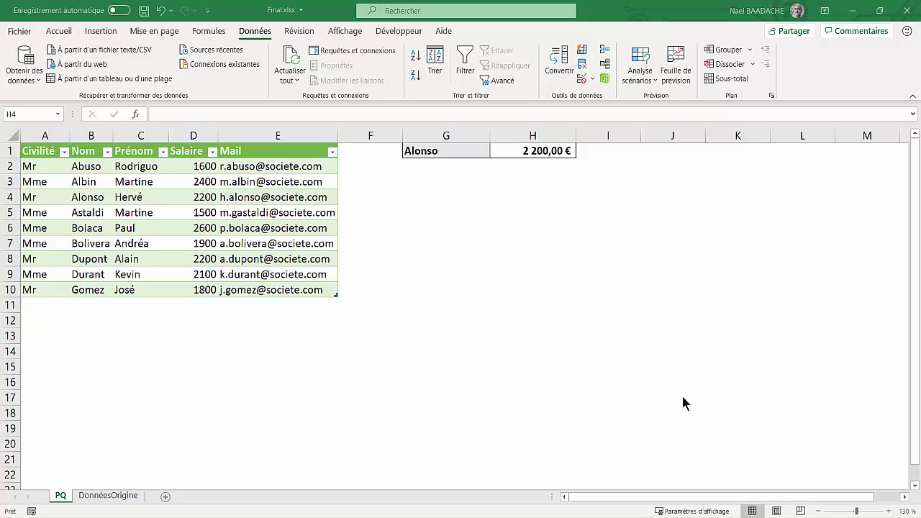
click(118, 496)
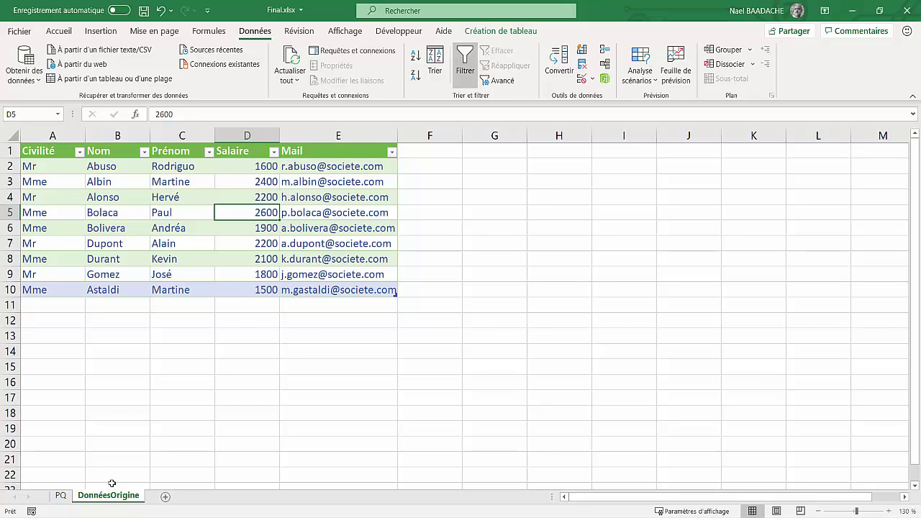
click(72, 306)
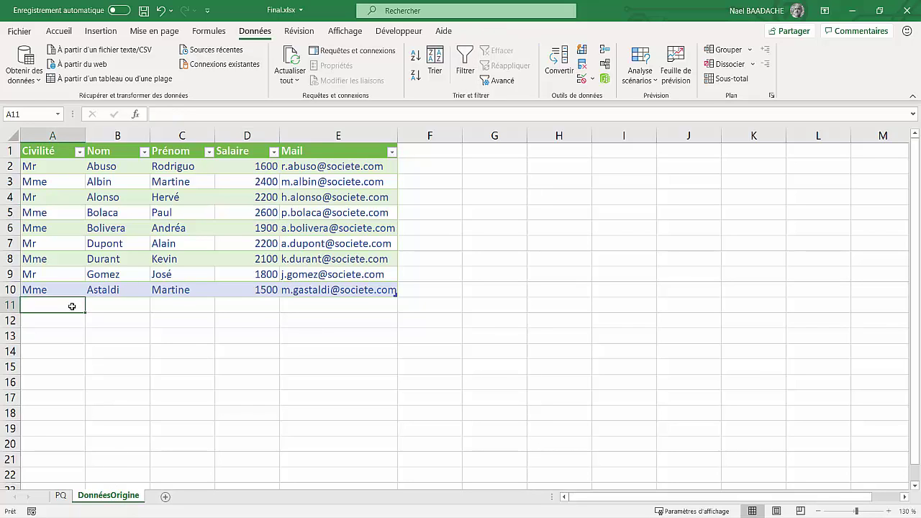
text(Mr)
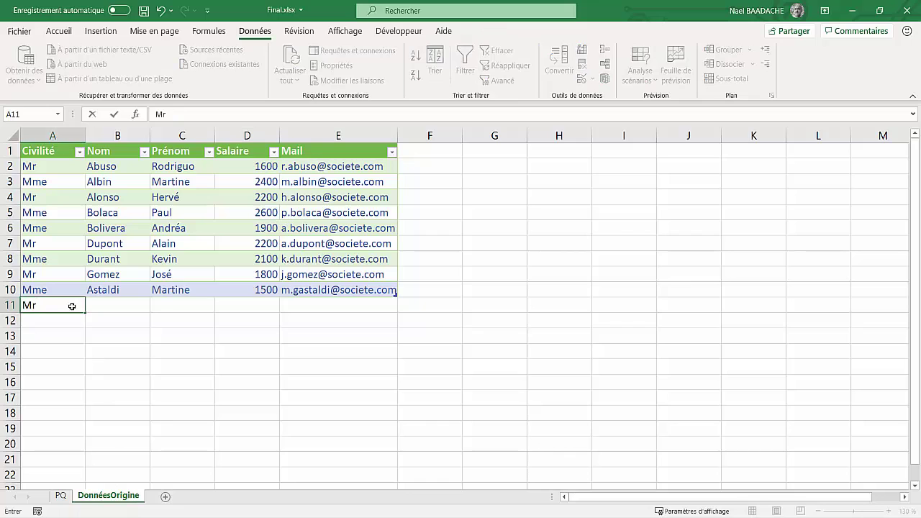
key(Tab)
text(Al)
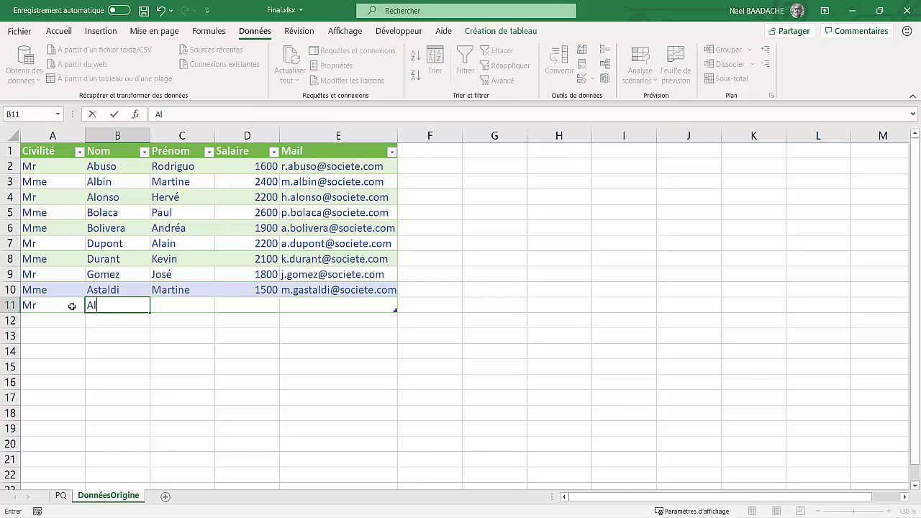
text(z)
key(BackSpace)
text(isé)
key(Tab)
text(Alain)
key(Tab)
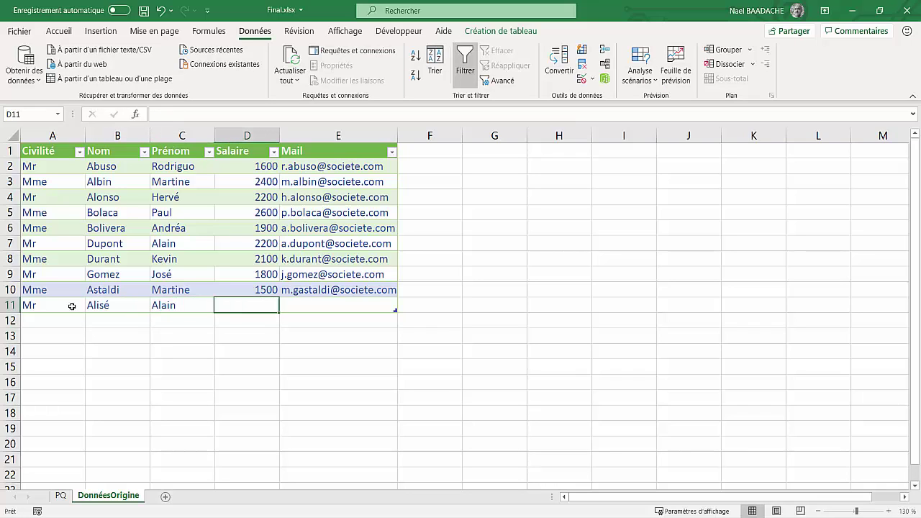
text(1800)
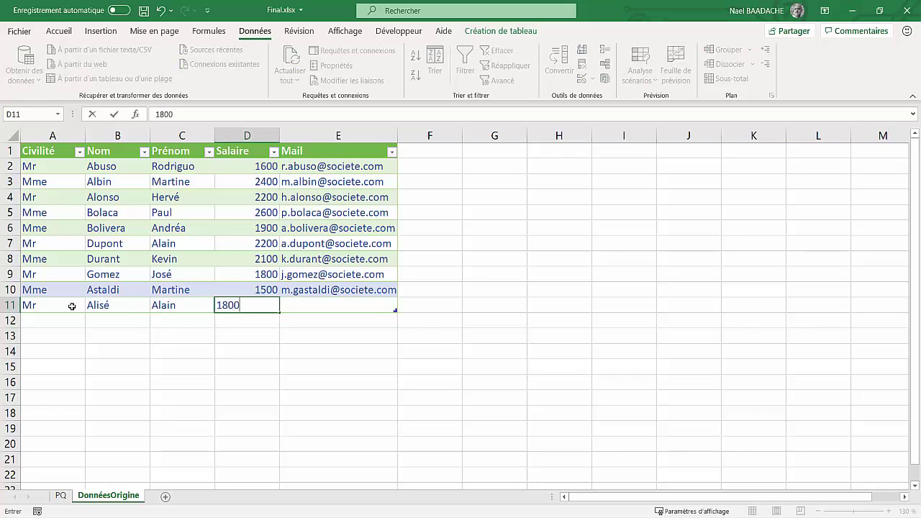
key(ctrl+Return)
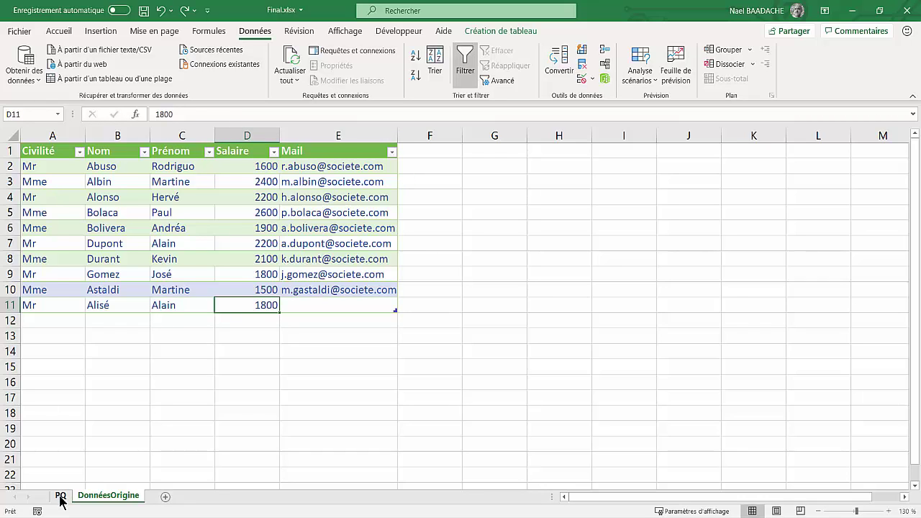
Refresh Tableau1 from Requêtes et connexions and confirm Alisé now appears on the PQ sheet.
click(61, 498)
click(143, 216)
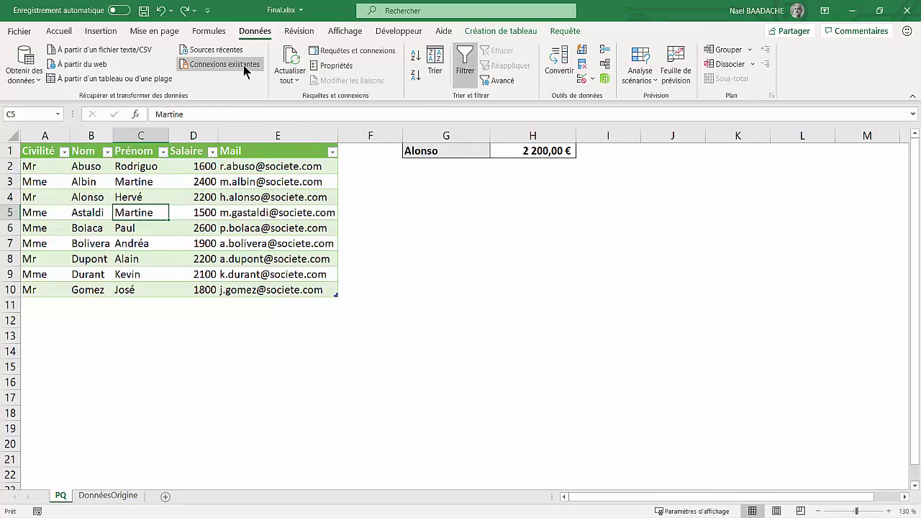
click(341, 53)
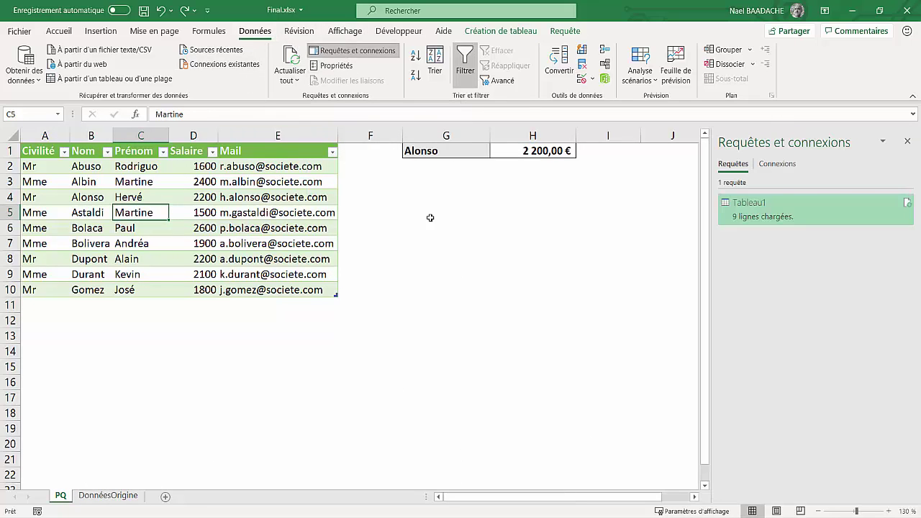
mouse_move(792, 208)
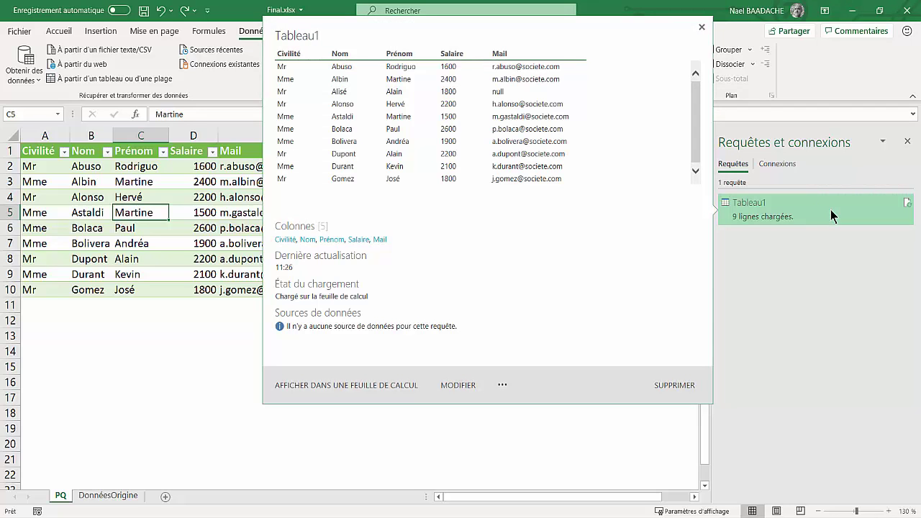
click(909, 203)
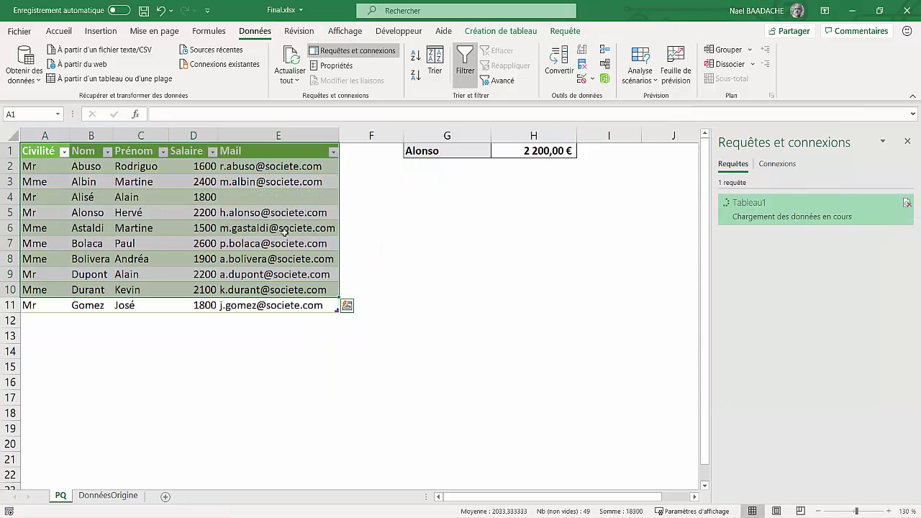
click(85, 197)
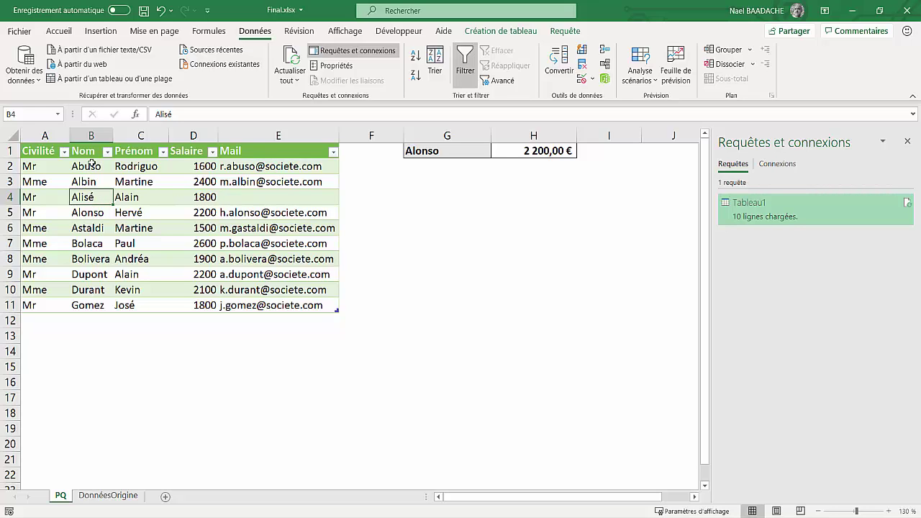
click(444, 152)
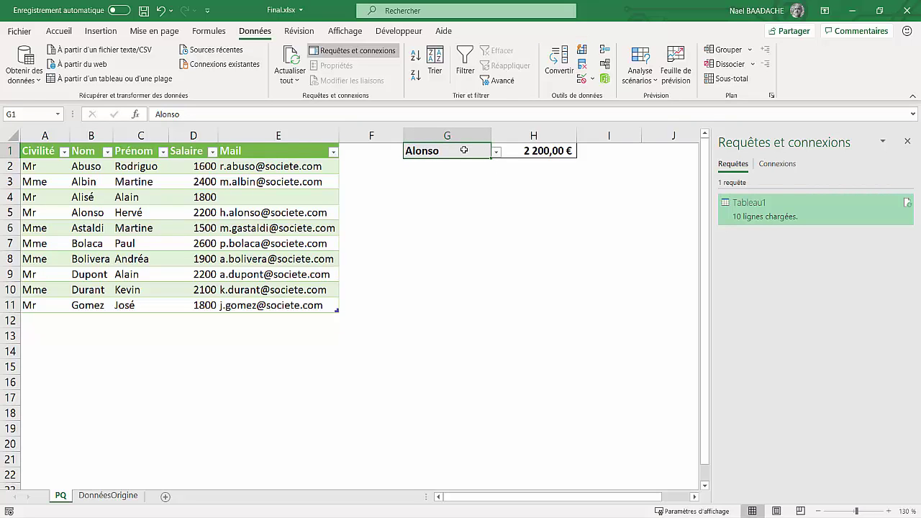
Pick Alisé from G1's a-filtered list and verify H1 shows 1 800,00 €.
text(a)
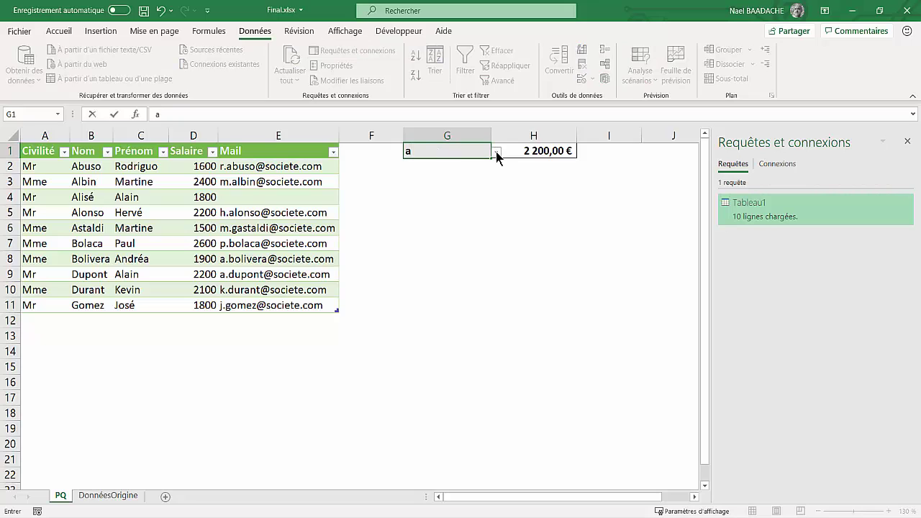
click(497, 154)
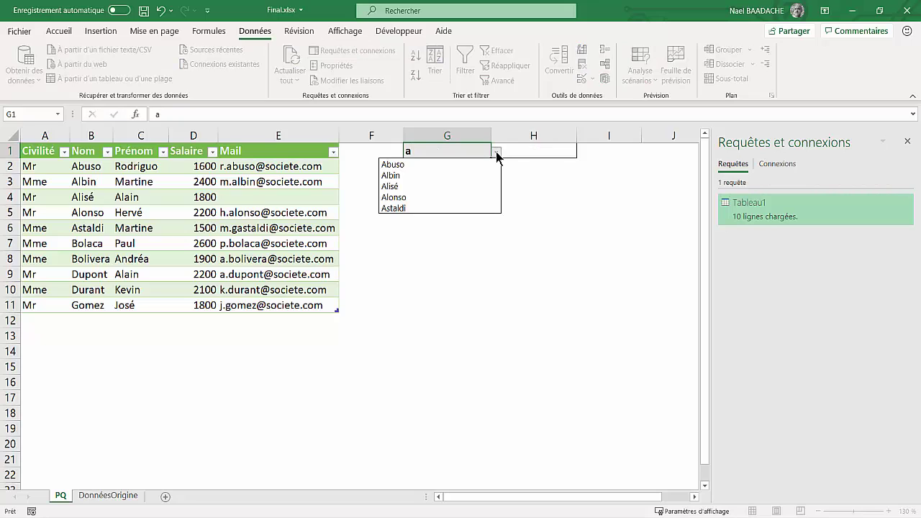
click(395, 189)
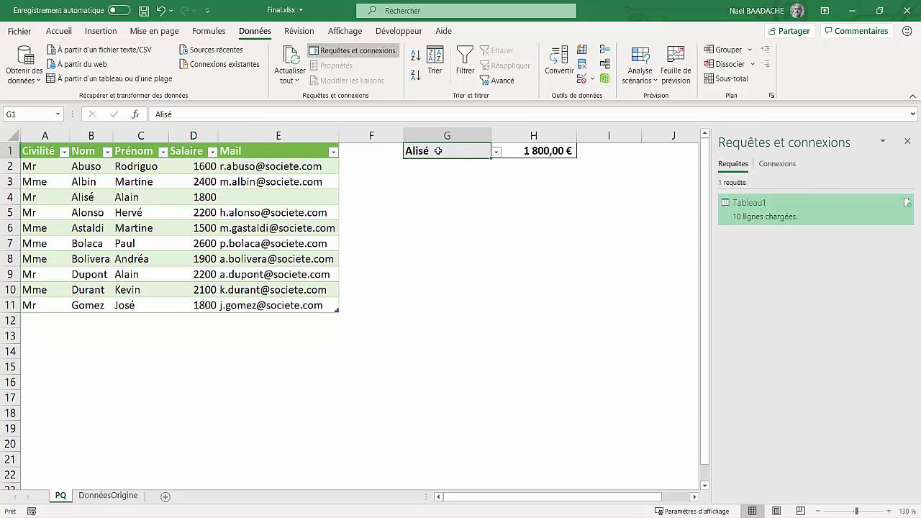
click(518, 157)
click(489, 227)
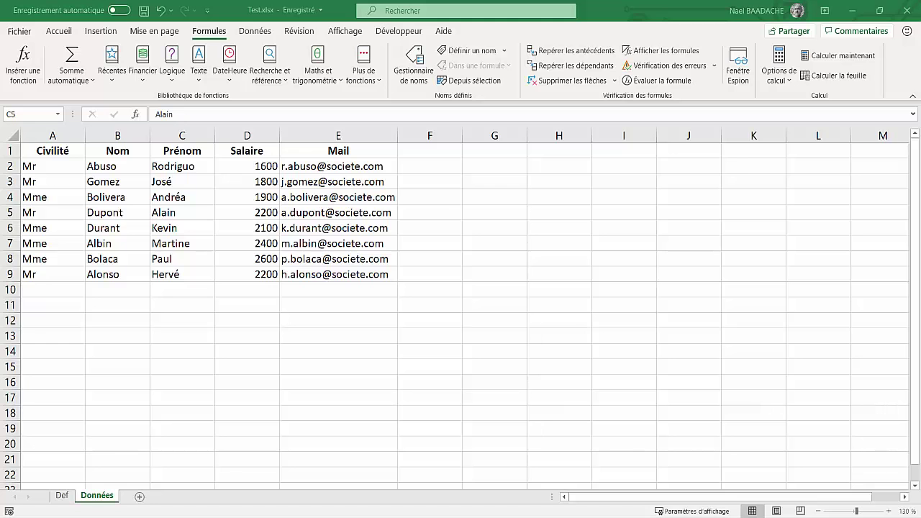
Look over the Nom column entries such as Abuso, Albin and Dupont, then show the Données ribbon.
click(88, 194)
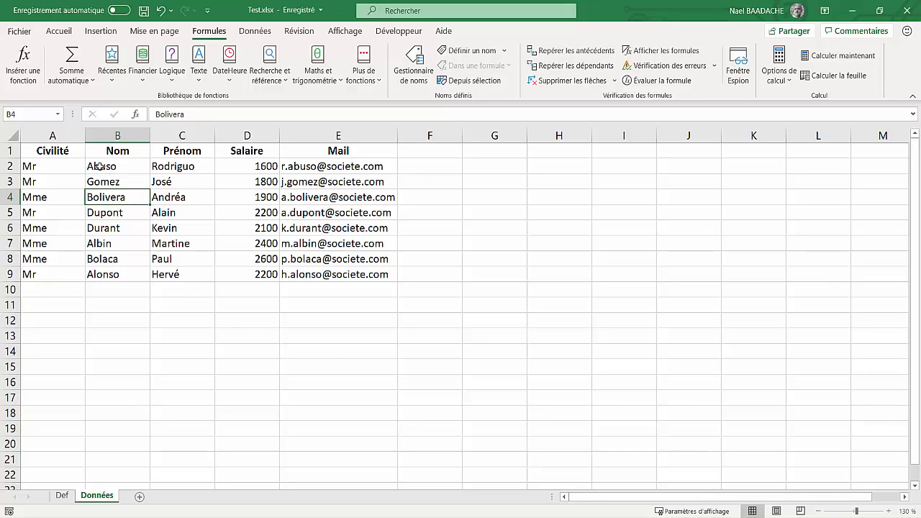
drag(101, 168, 93, 272)
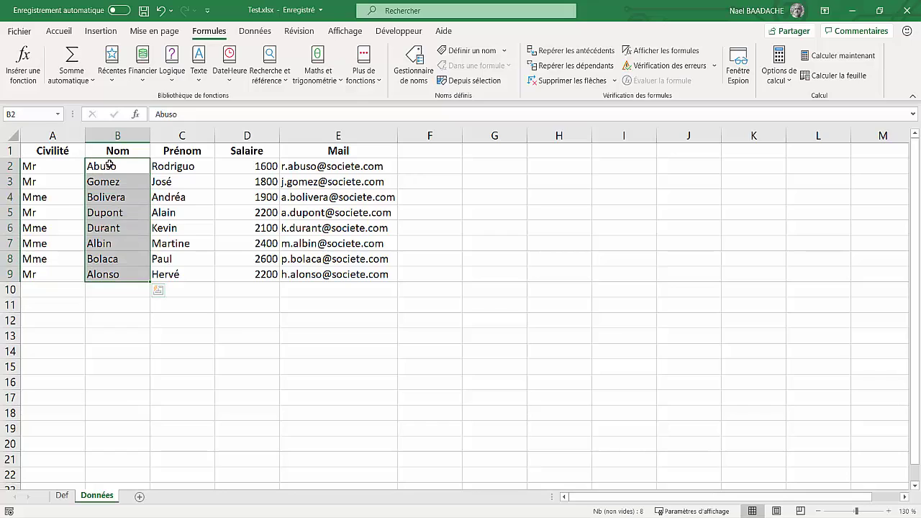
drag(106, 167, 110, 164)
click(110, 164)
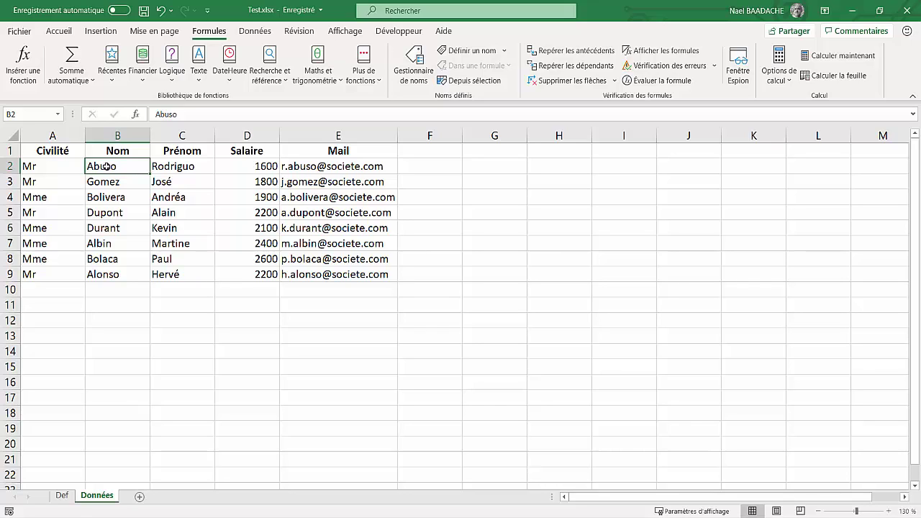
click(100, 246)
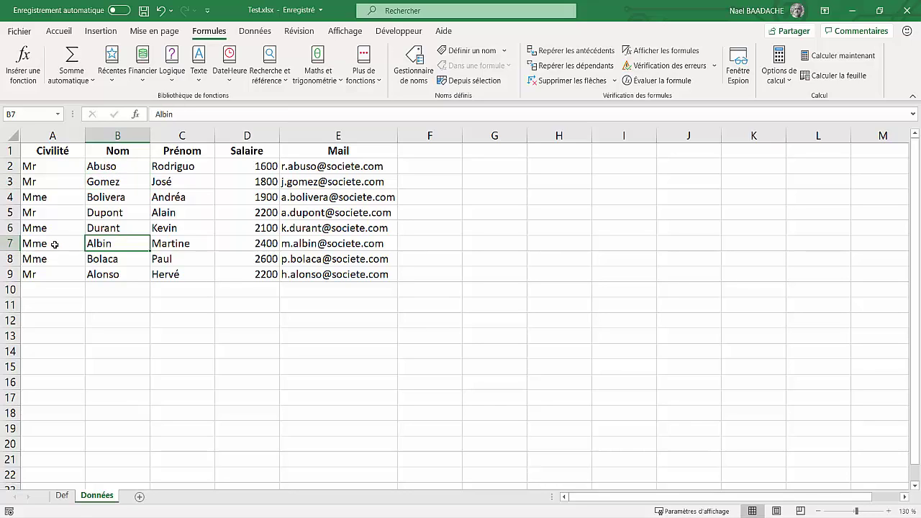
click(105, 211)
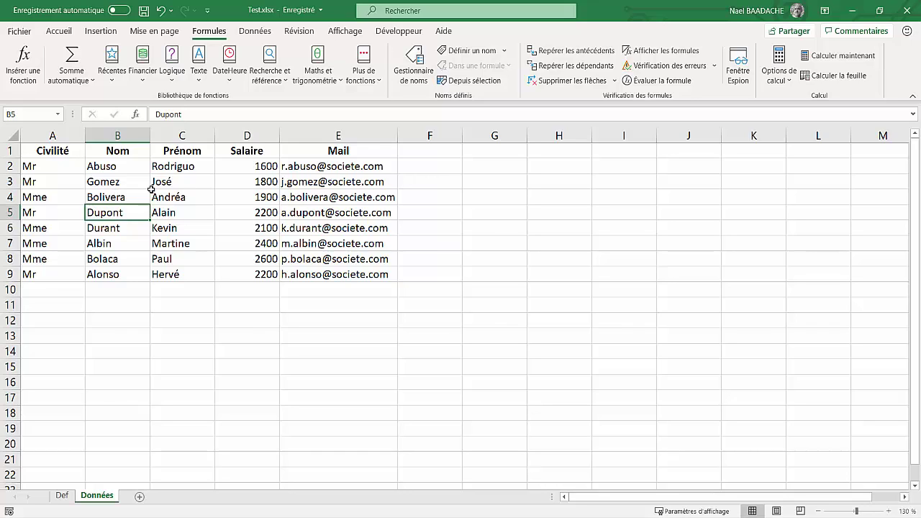
click(153, 193)
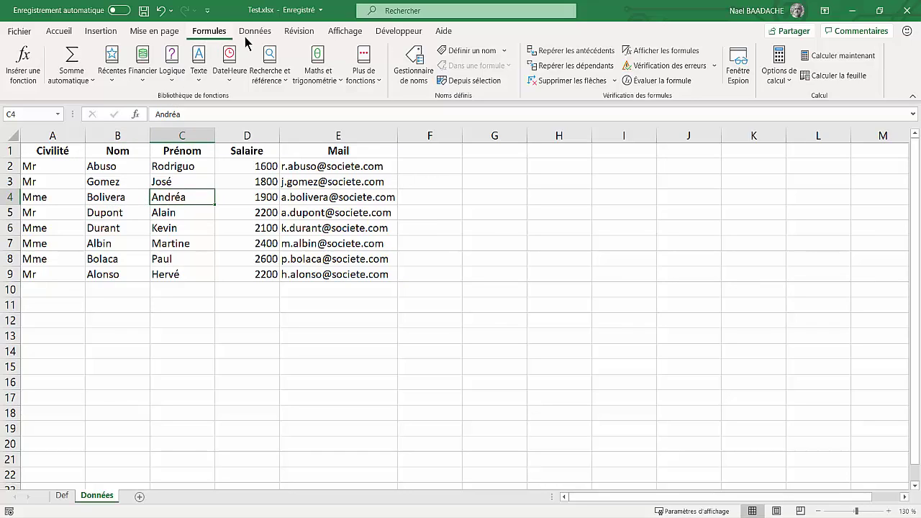
click(109, 196)
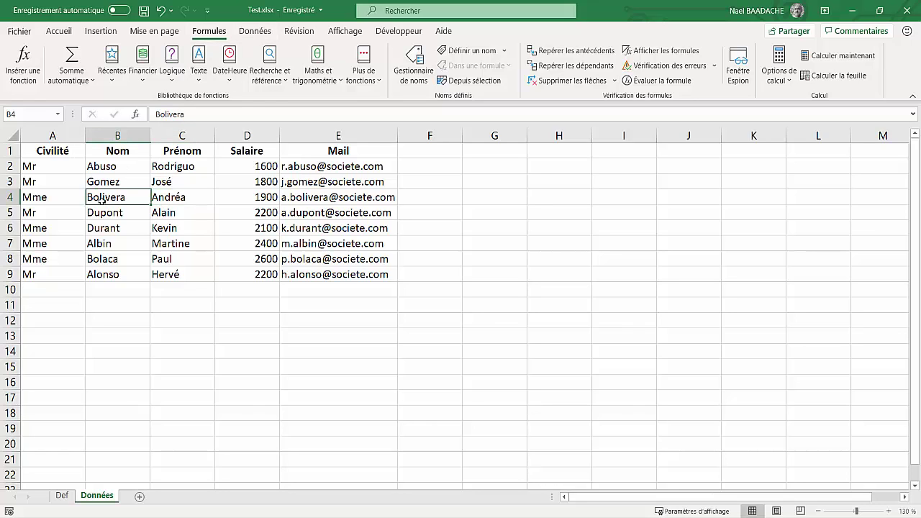
click(257, 32)
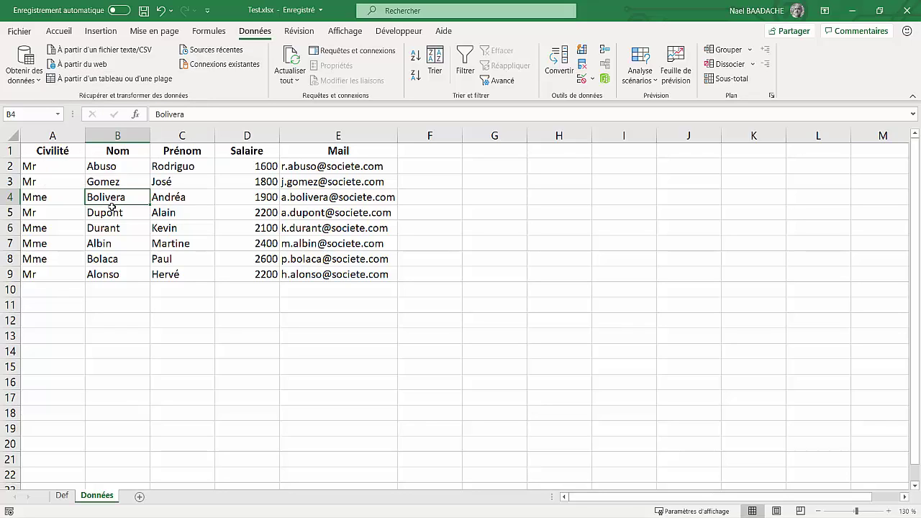
Create a query from range =$A$1:$E$9 with headers using À partir d'un tableau ou d'une plage.
click(40, 82)
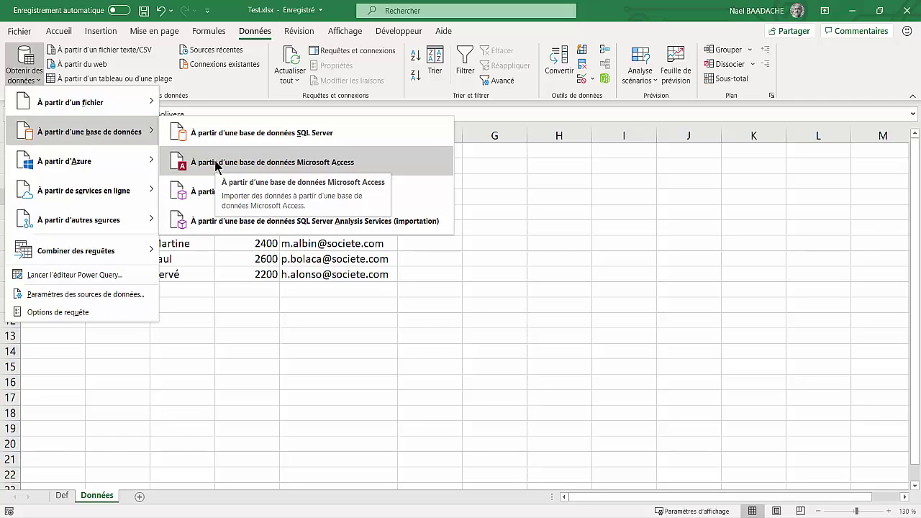
mouse_move(70, 102)
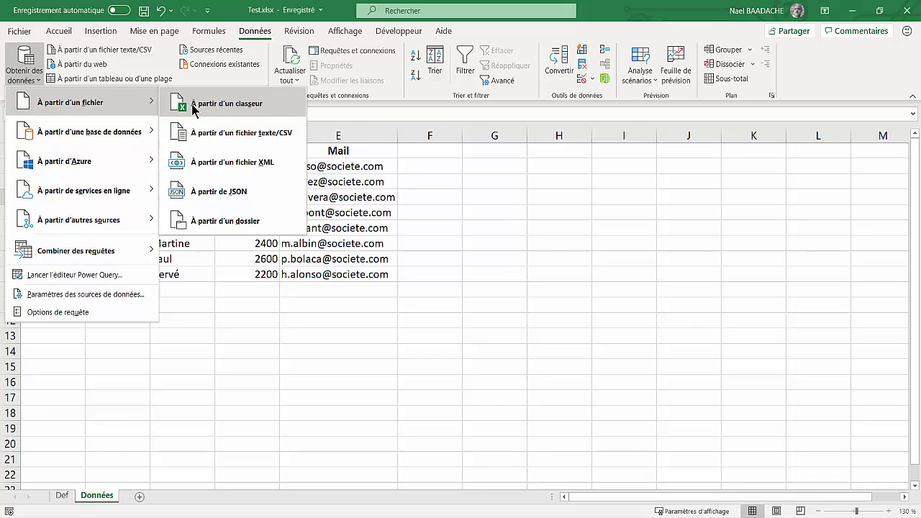
click(226, 362)
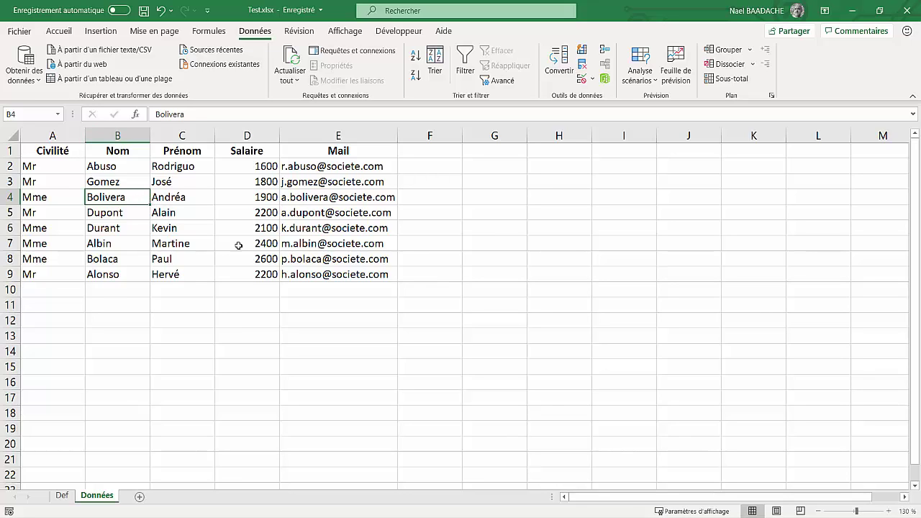
click(99, 80)
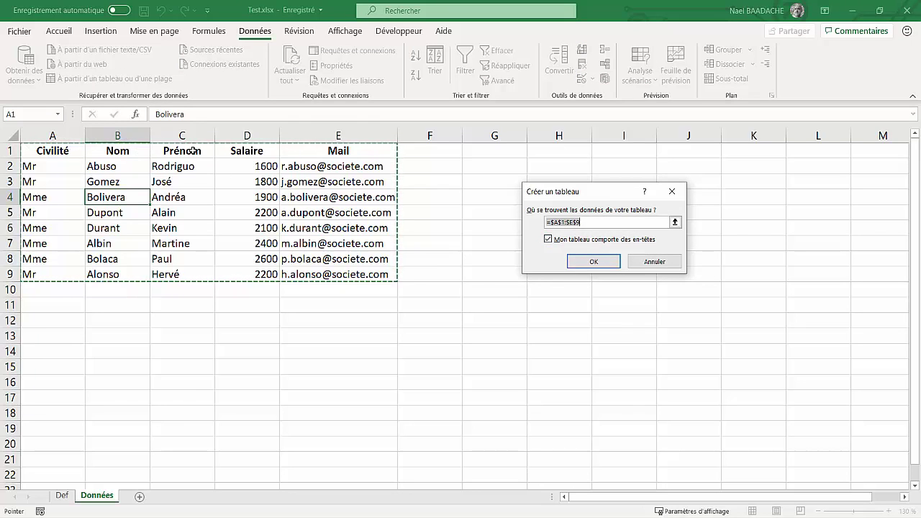
click(591, 262)
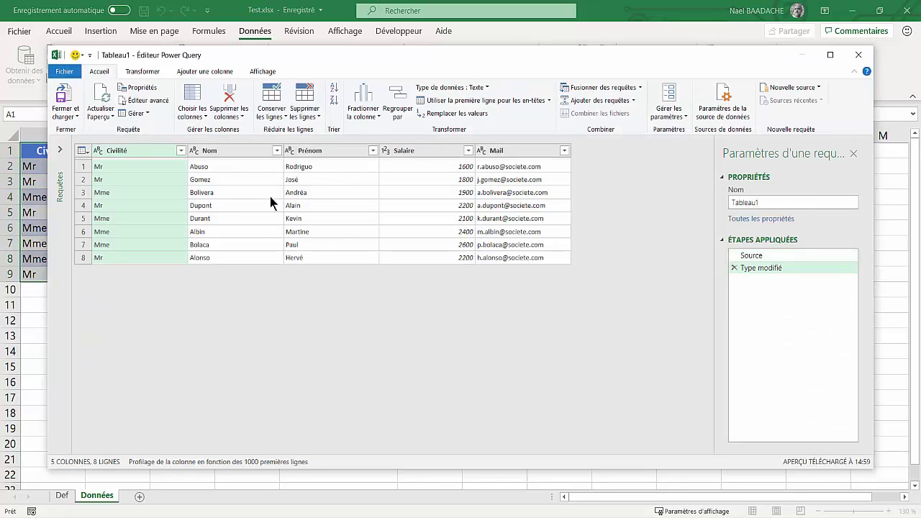
Sort Tableau1 by Nom with Tri croissant, then use Fermer et charger to load it to Feuil3.
click(224, 151)
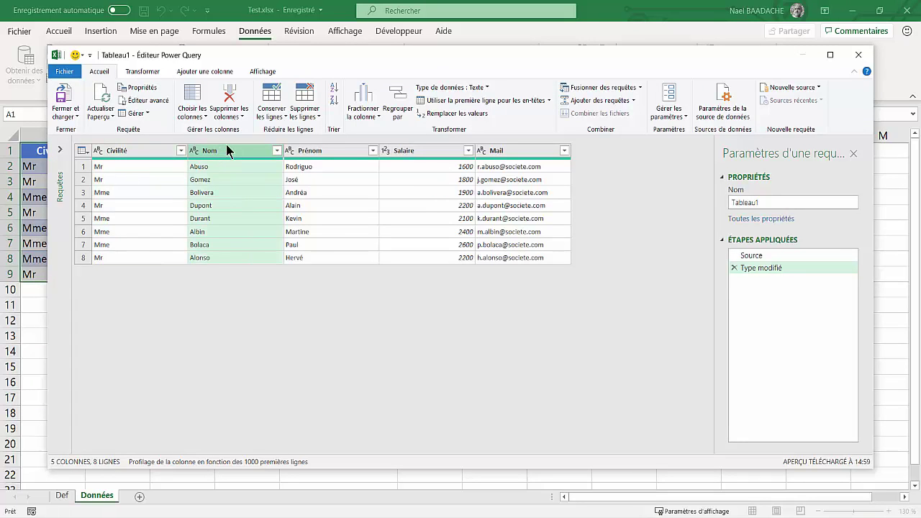
click(277, 151)
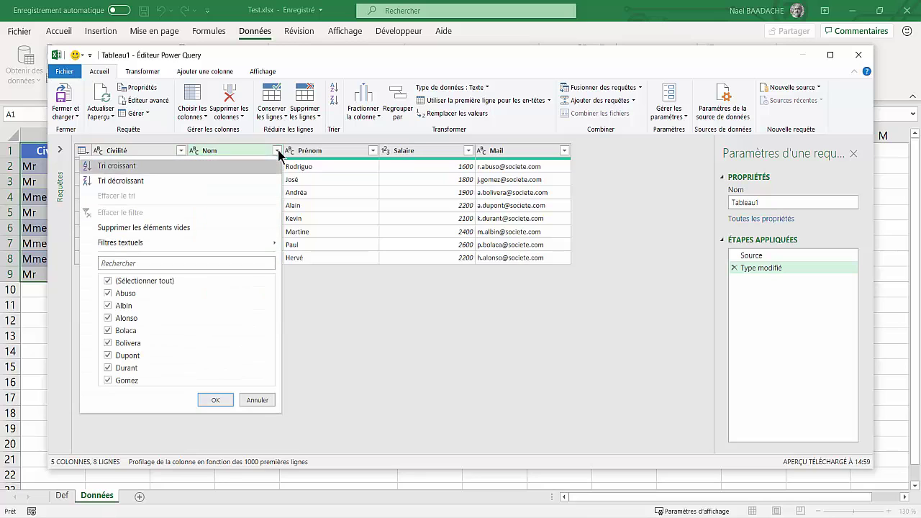
click(154, 168)
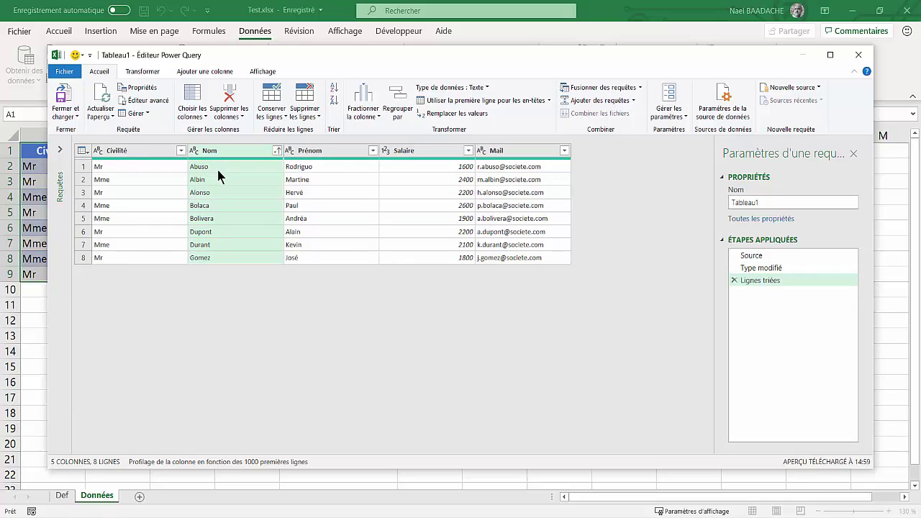
click(77, 117)
click(90, 130)
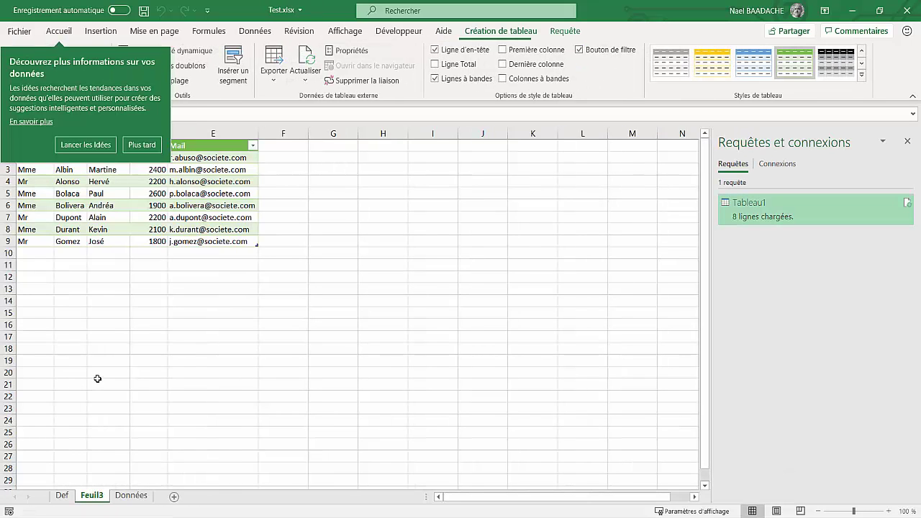
click(150, 149)
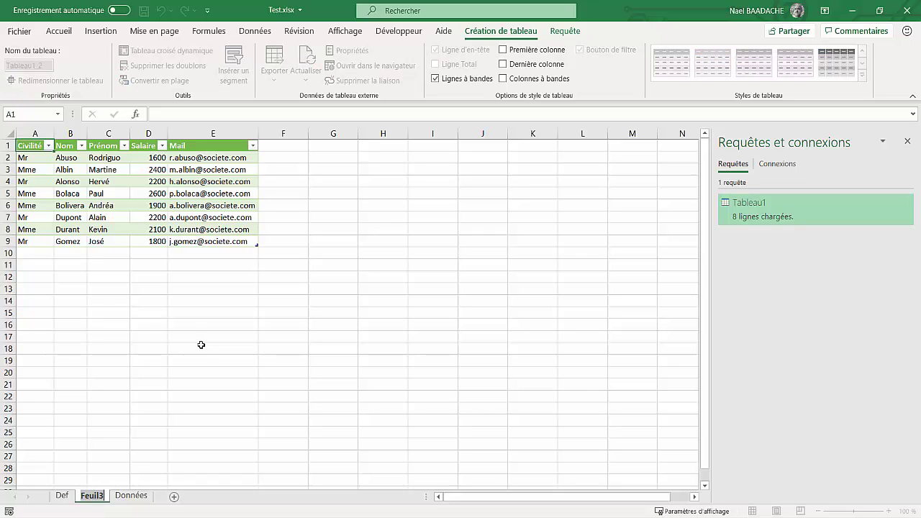
Name the sheet PowerQuery and check the salaries in D7 and D4.
text(Pow)
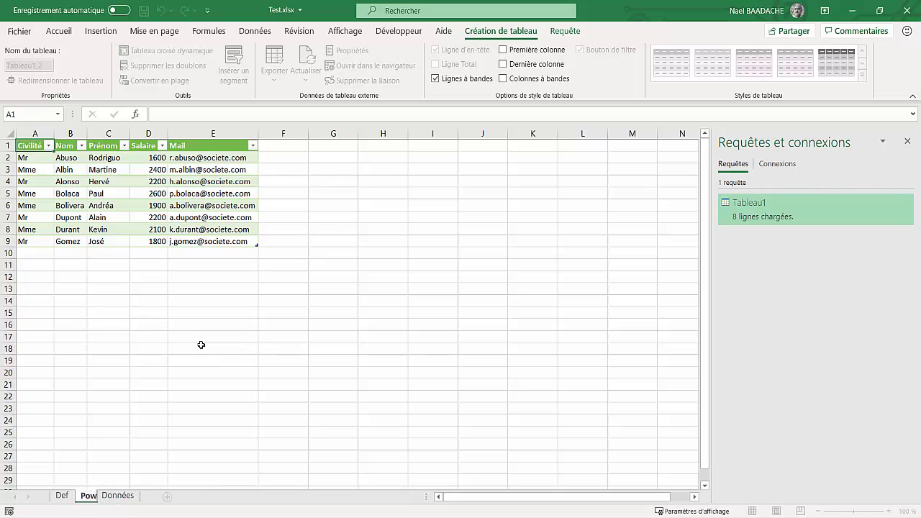
text(erQuery)
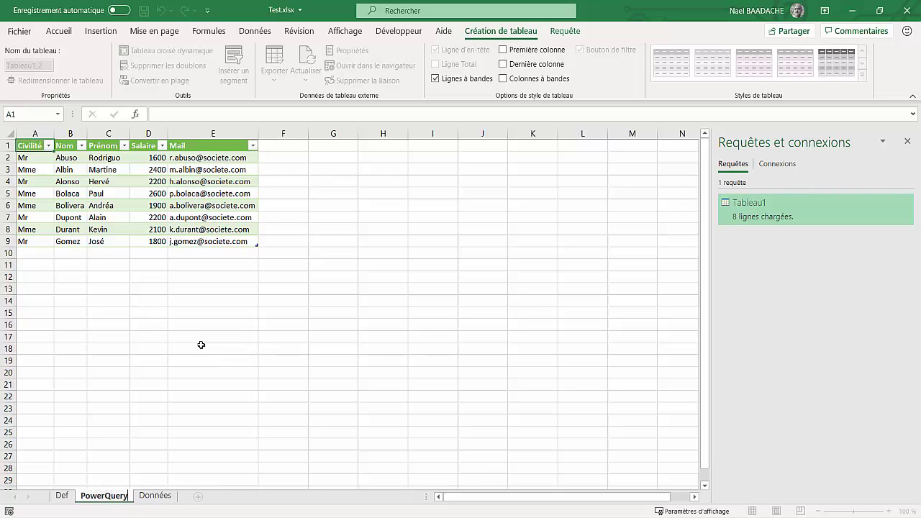
key(Return)
click(165, 218)
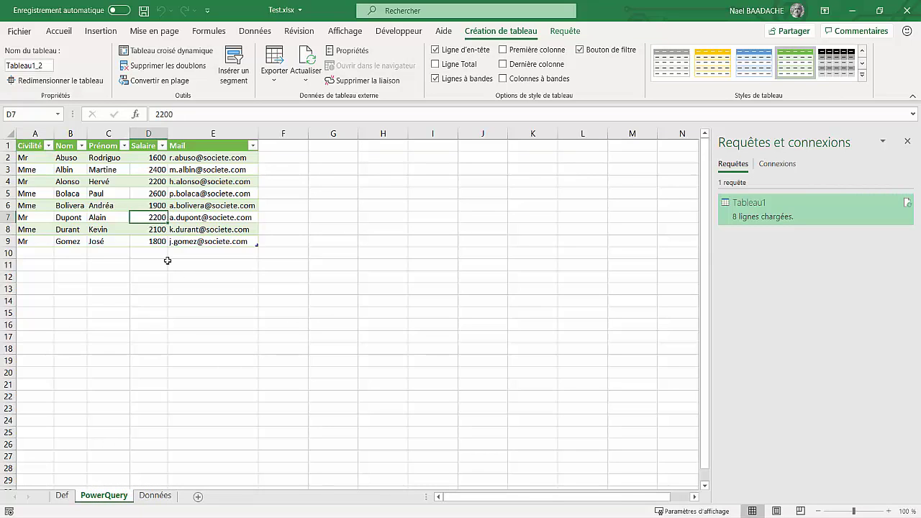
ctrl+scroll(192, 248, up, 3)
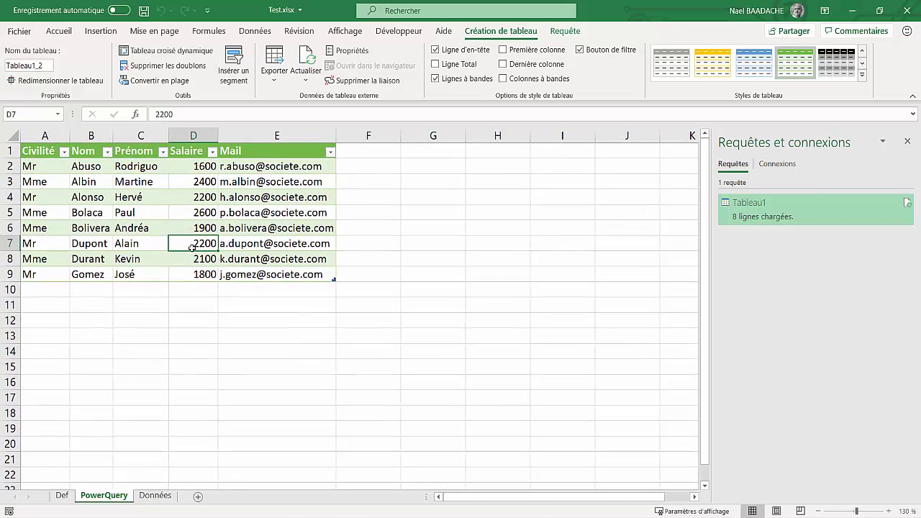
click(195, 196)
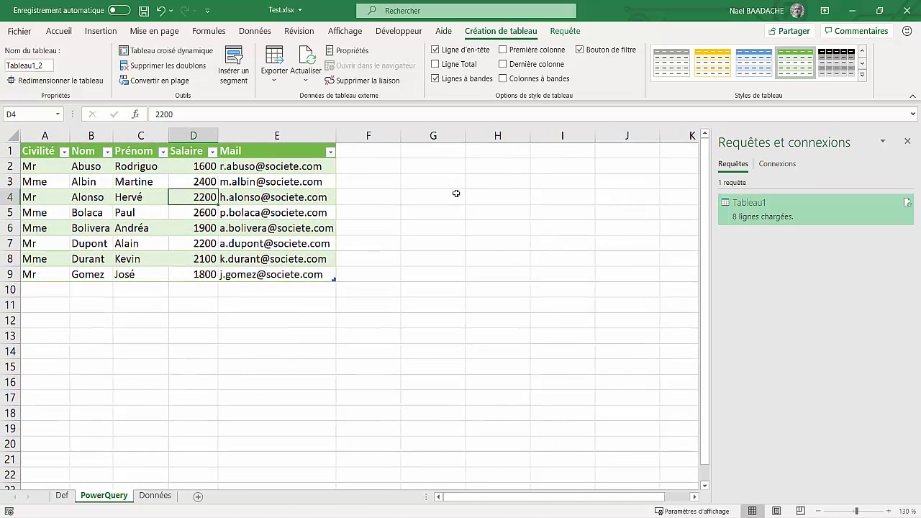
click(562, 197)
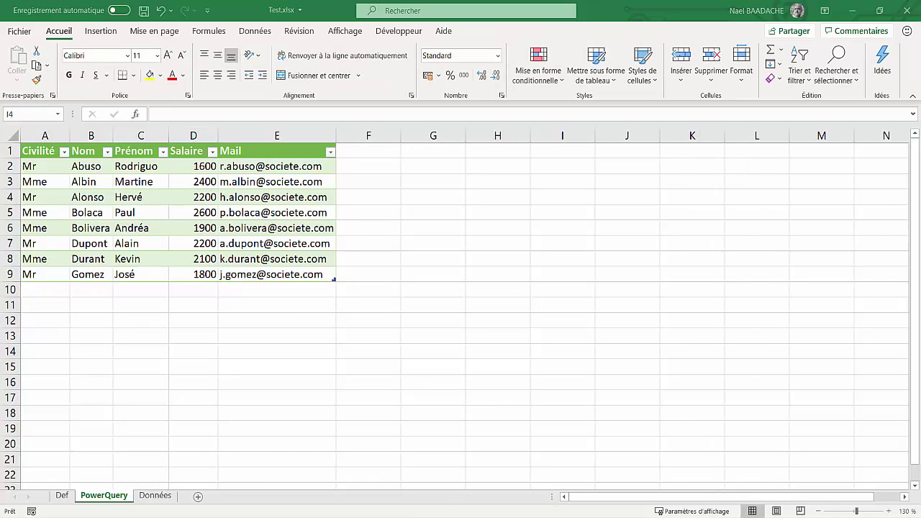
Give cell B2 the name PNom via the Name Box.
click(423, 150)
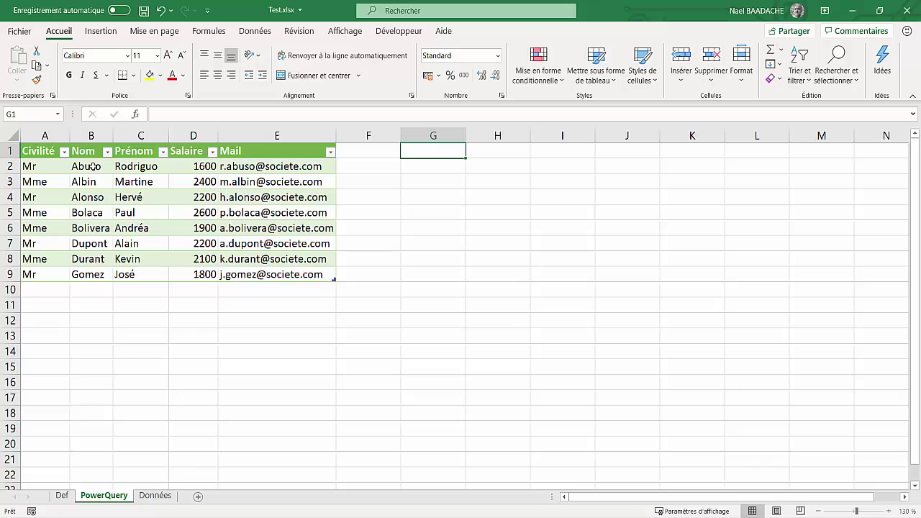
click(89, 167)
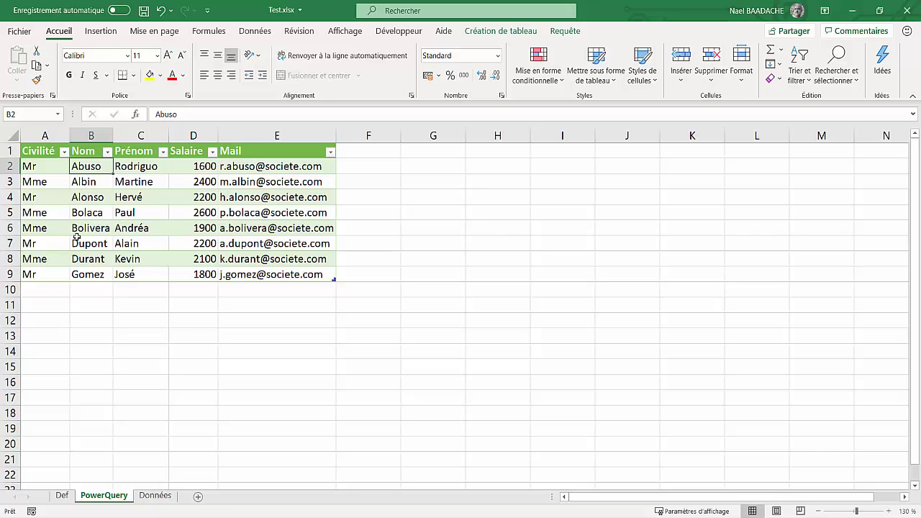
click(35, 114)
text(P)
text(Nom)
key(Return)
Name the whole Nom column B ListeNom via the Name Box.
click(91, 136)
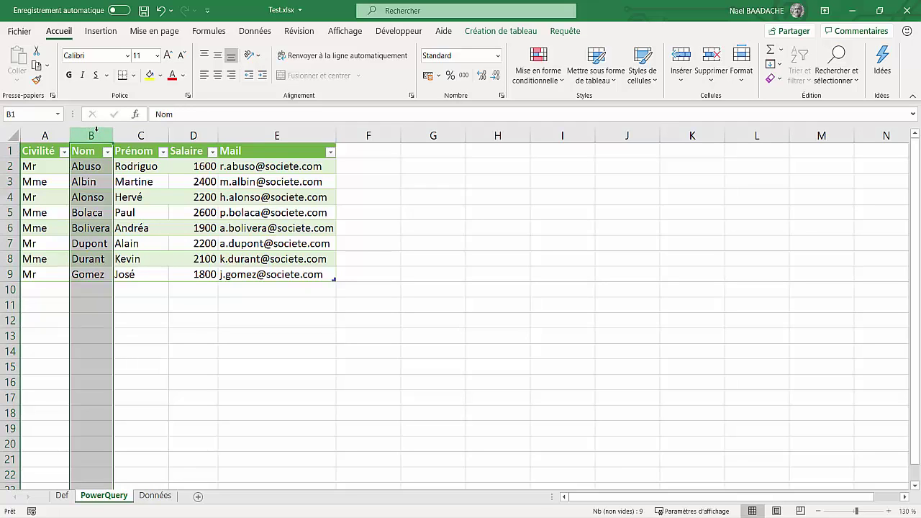
click(32, 114)
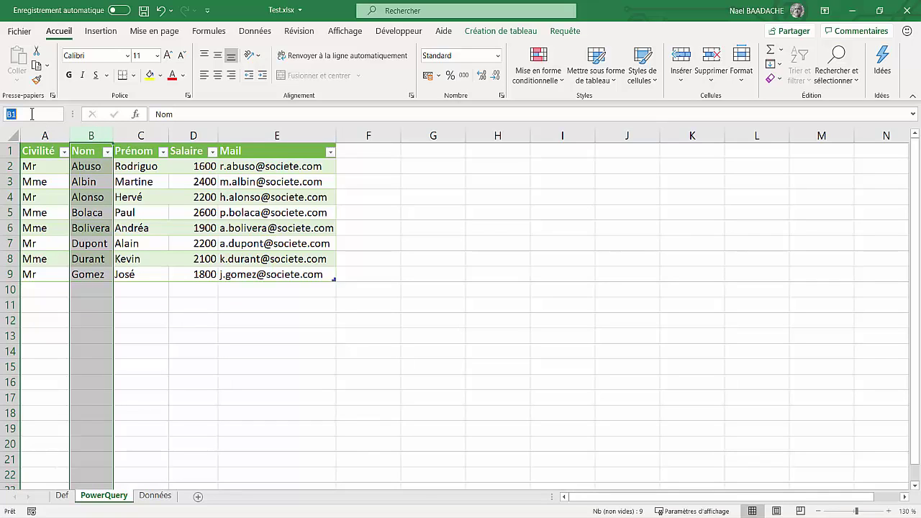
text(ListeNom)
key(Return)
click(410, 218)
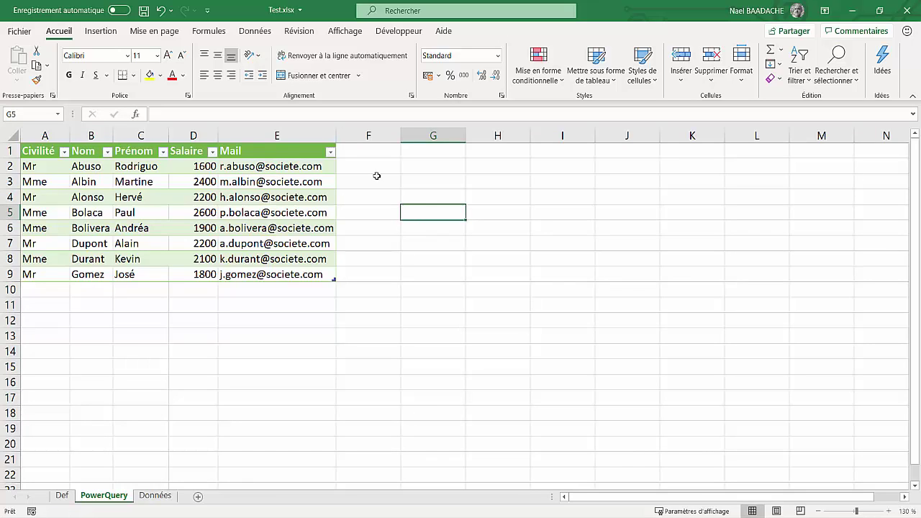
In Définir un nom, enter FormNom and delete the =PowerQuery!$G$5 reference.
click(216, 32)
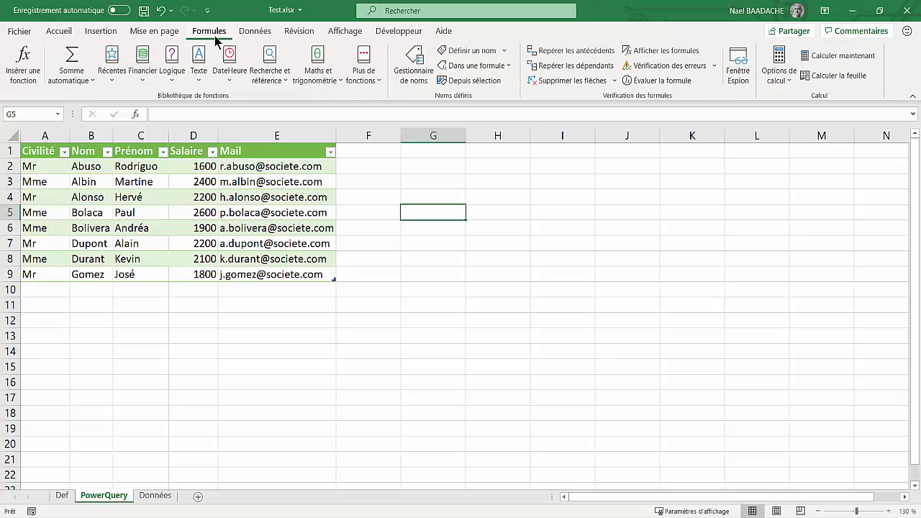
click(506, 53)
click(499, 67)
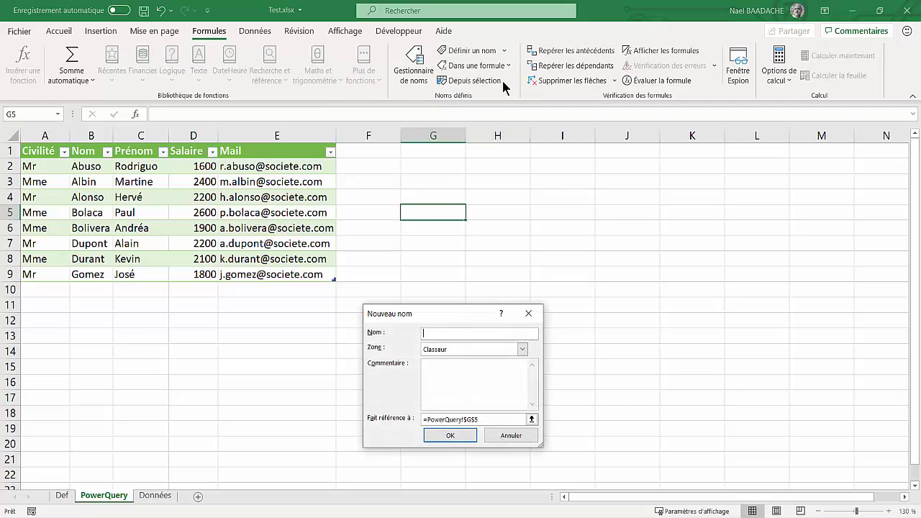
drag(542, 382, 866, 387)
text(Form)
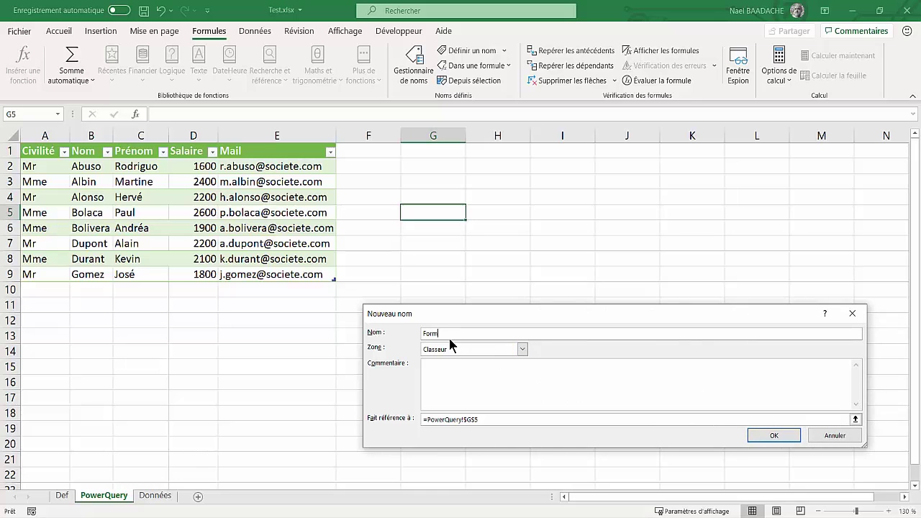
text(Nom)
click(489, 421)
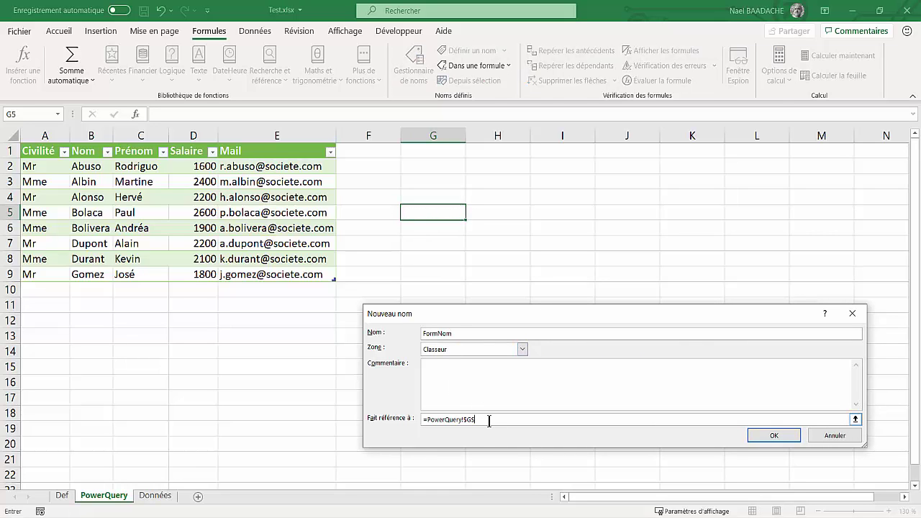
key(BackSpace)
key(BackSpace)
key(BackSpace)
key(BackSpace)
key(BackSpace)
key(BackSpace)
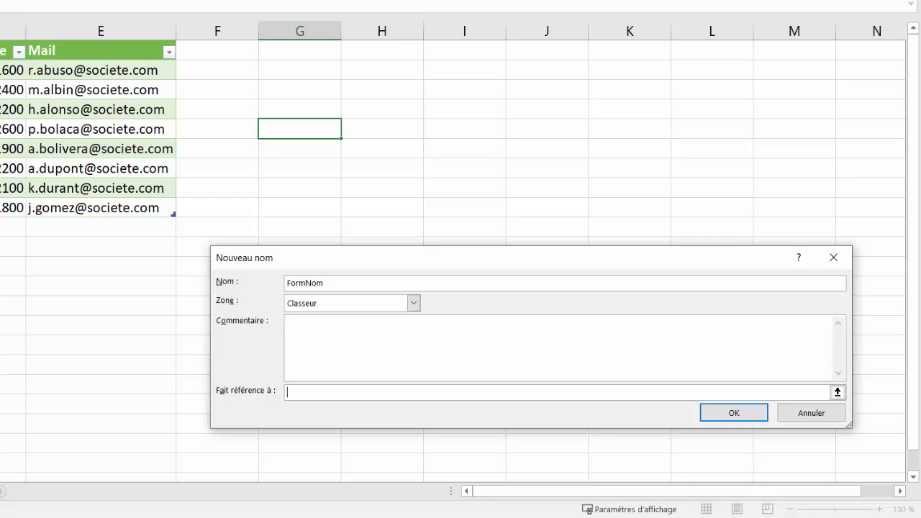
text(=)
Enter =DECALER(Pnom;0;0;NBVAL(ListeNom);1) as FormNom's reference and confirm the new name.
click(292, 386)
text(ALER)
text(P)
text(Nom)
text(;)
text(0)
text(0;)
text(N)
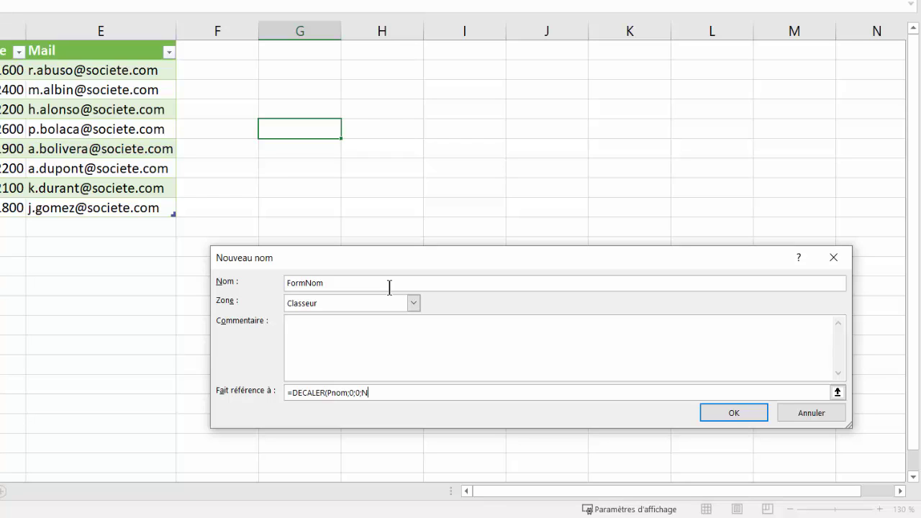
text(BVAL()
text(List)
text(eNom)
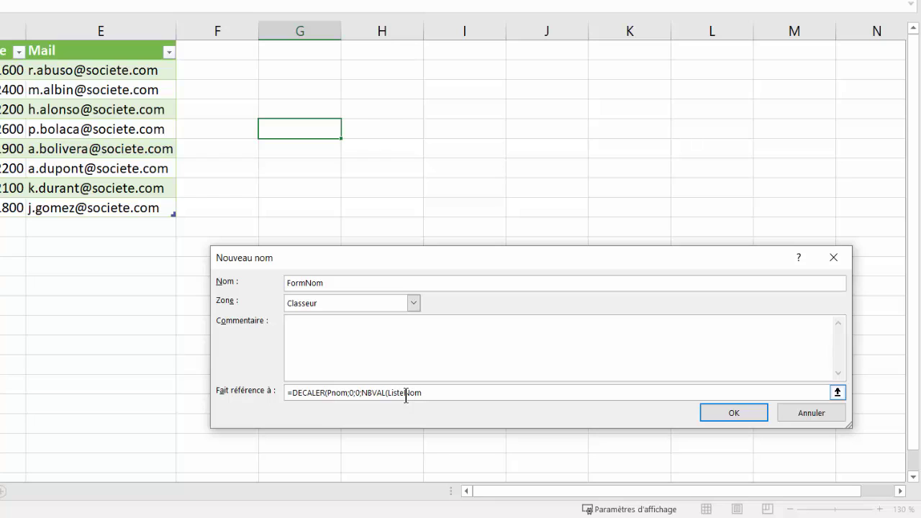
text())
text(1)
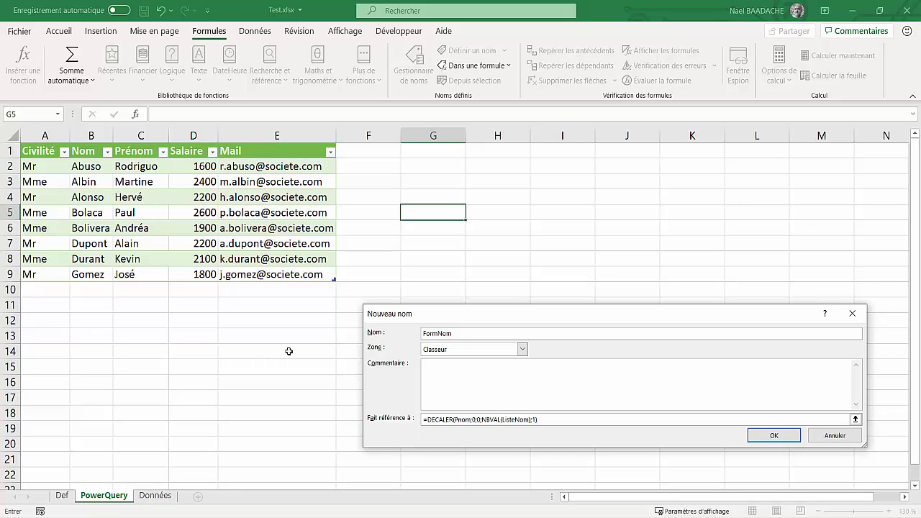
click(774, 435)
click(284, 212)
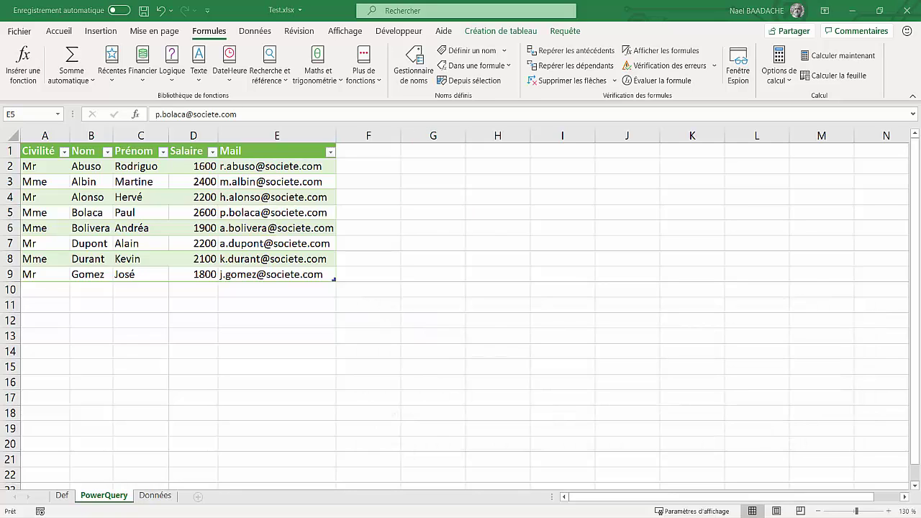
Fill cell G1 with light grey, then move to the Données sheet.
click(435, 150)
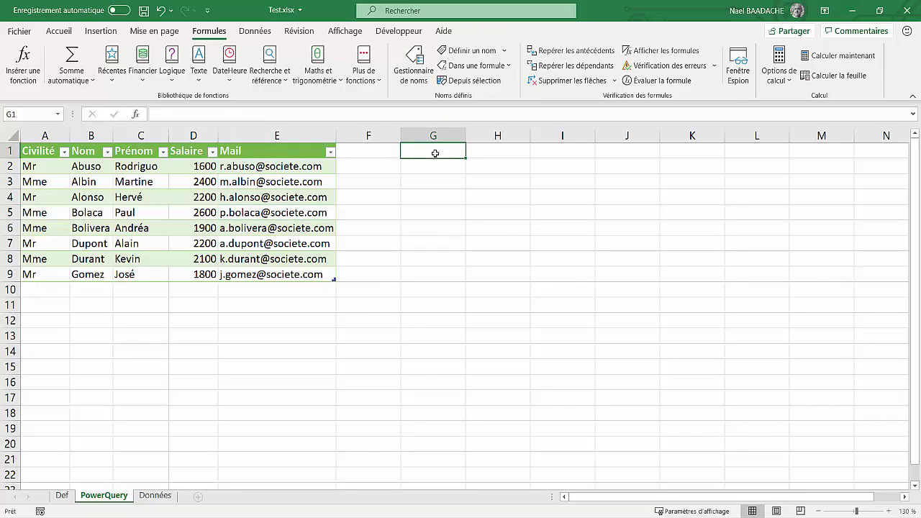
click(59, 31)
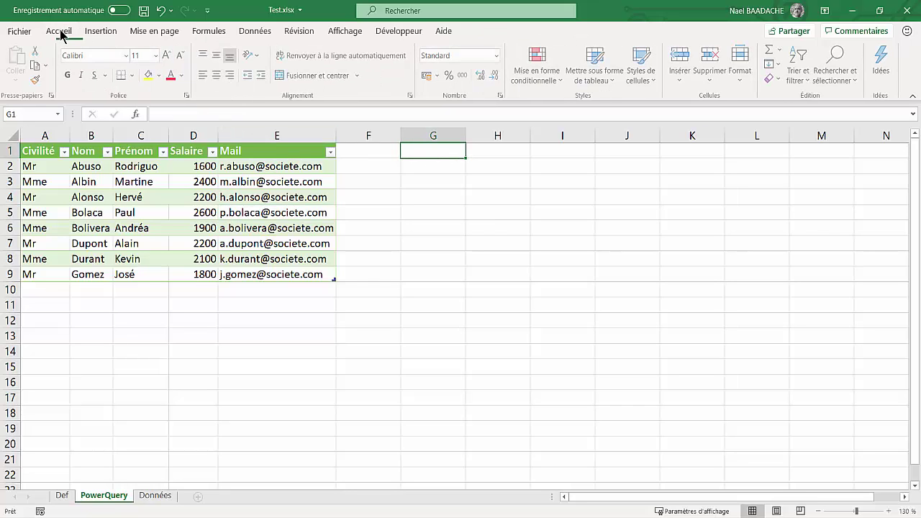
click(160, 76)
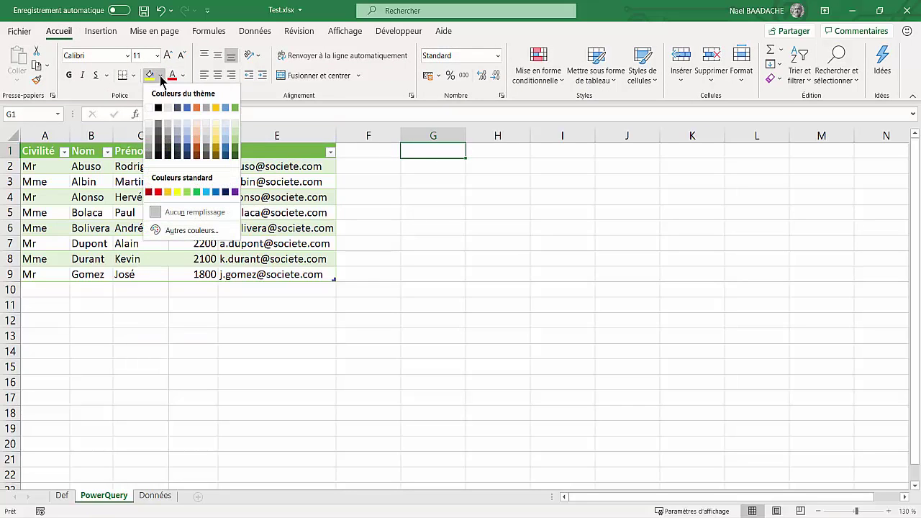
click(148, 137)
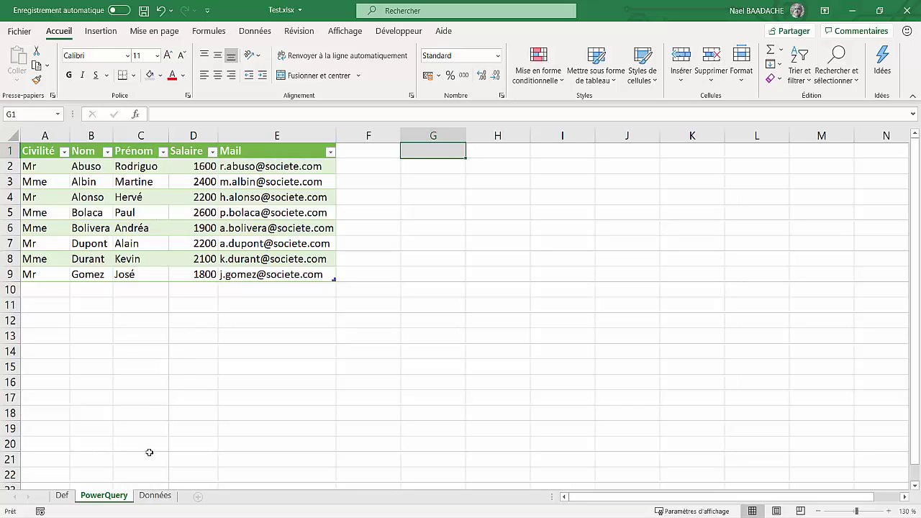
click(155, 496)
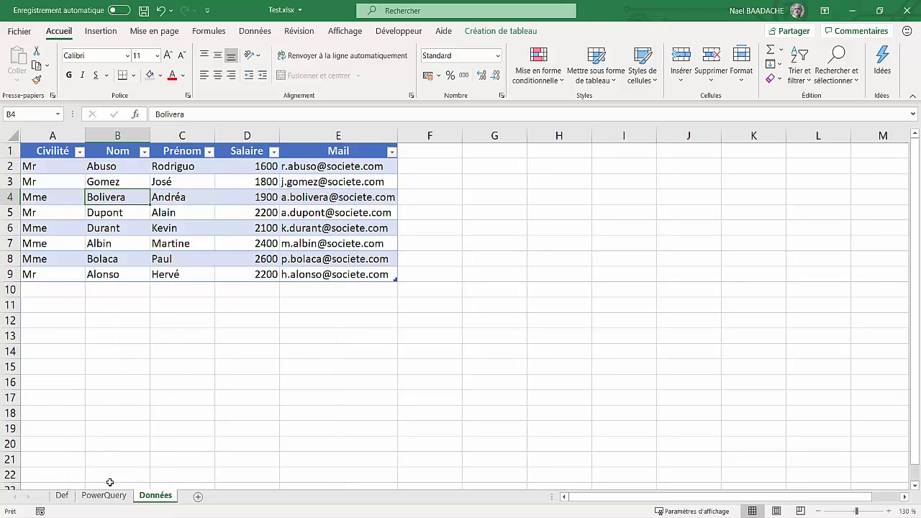
On the Def sheet, highlight DECALER(, matrice_recherche and the exact-match type explanation in the syntax notes.
click(62, 496)
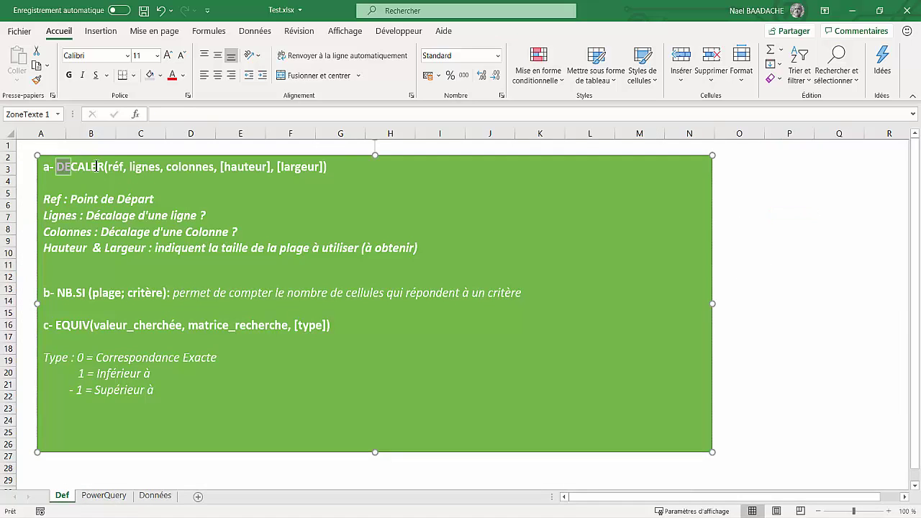
drag(57, 166, 113, 166)
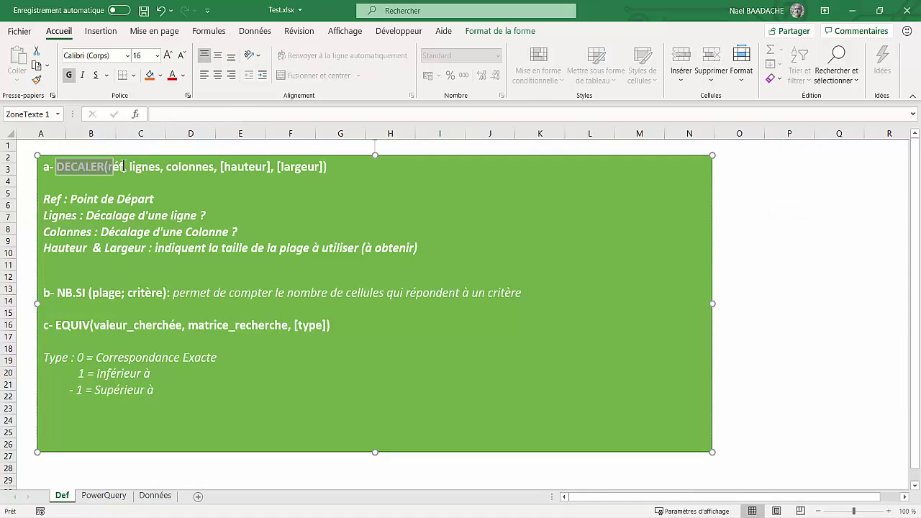
click(123, 166)
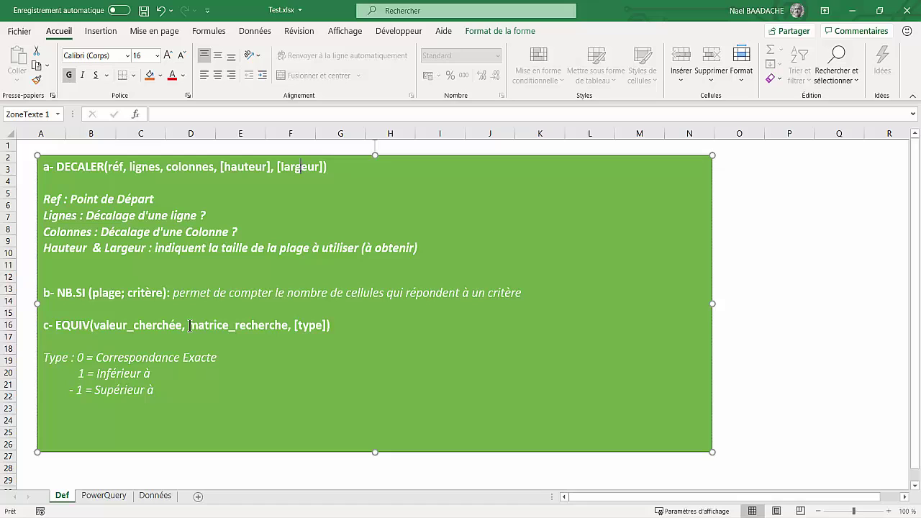
drag(189, 326, 264, 327)
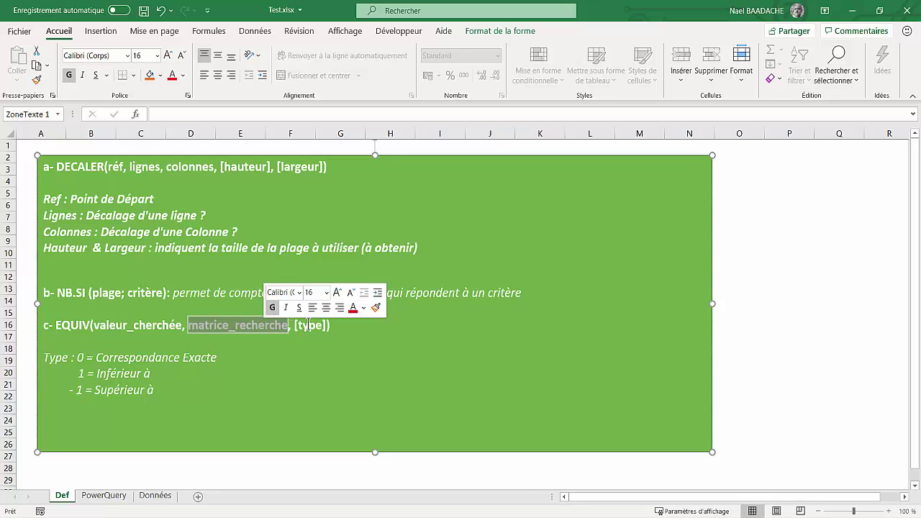
click(308, 326)
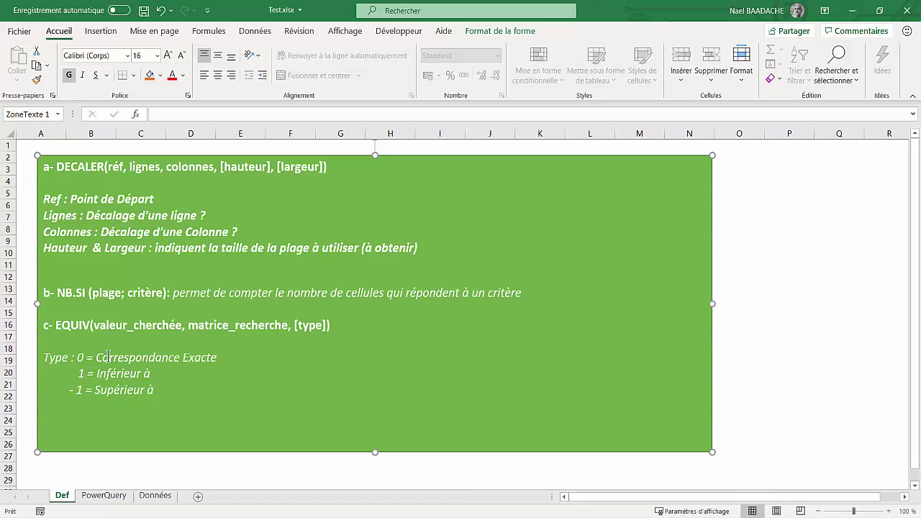
drag(109, 358, 163, 357)
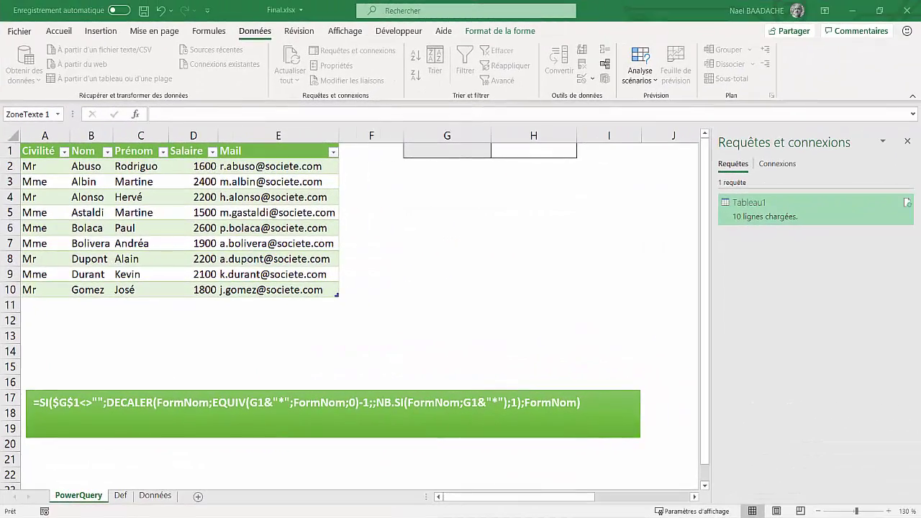
Nudge the green formula note slightly lower and select the name cell G1.
click(213, 230)
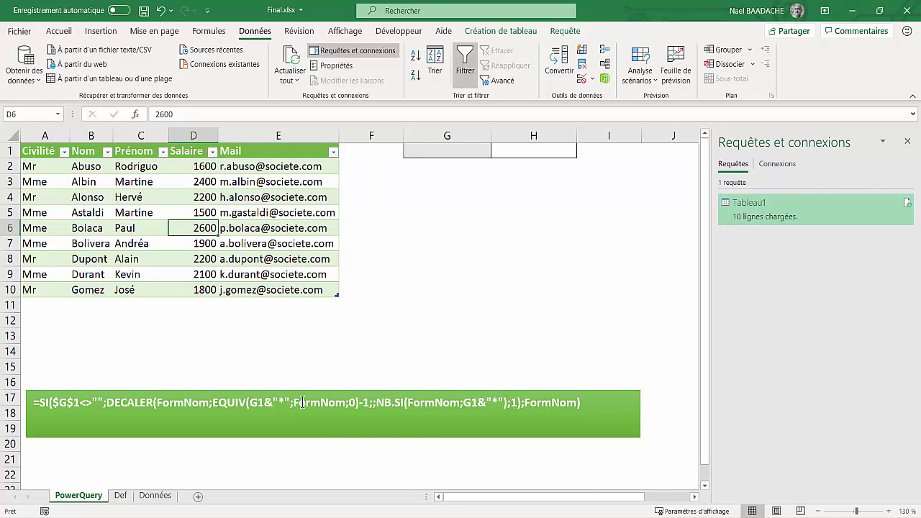
click(246, 436)
drag(261, 442, 272, 456)
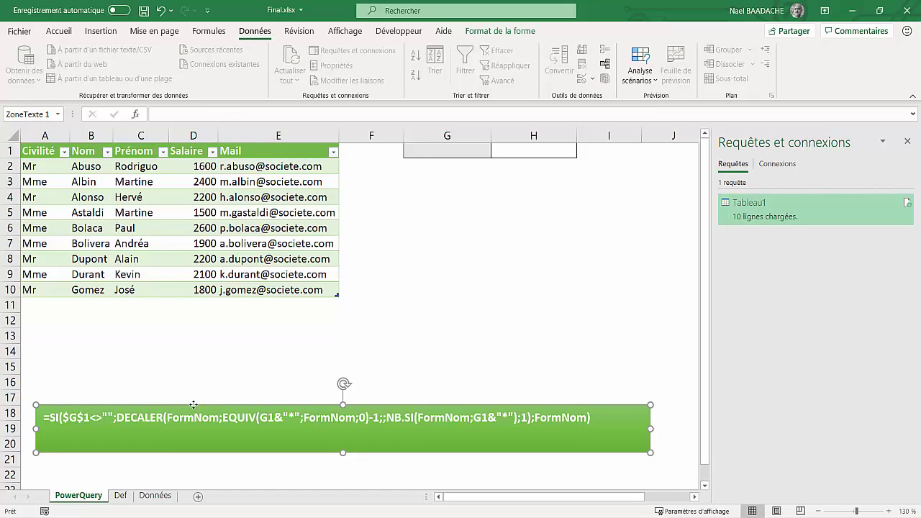
click(451, 150)
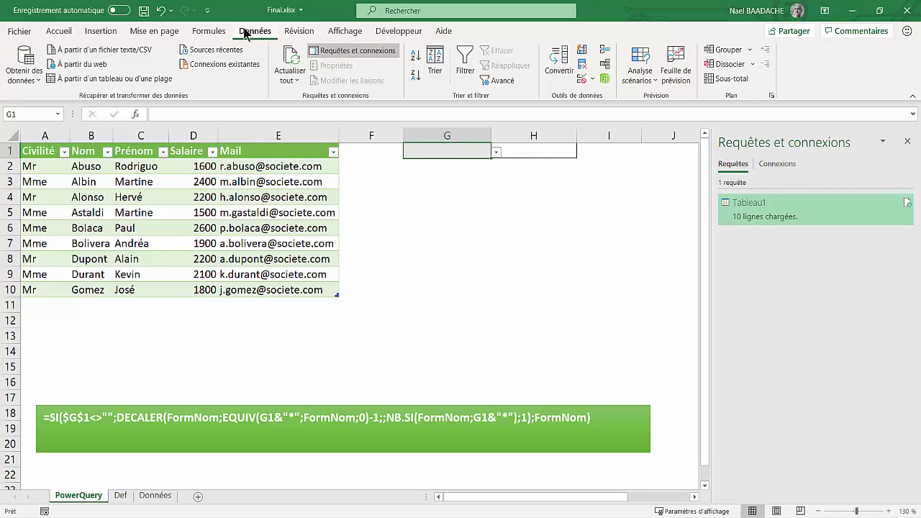
Keep G1's List validation with its formula source and uncheck the invalid-data error alert.
click(591, 79)
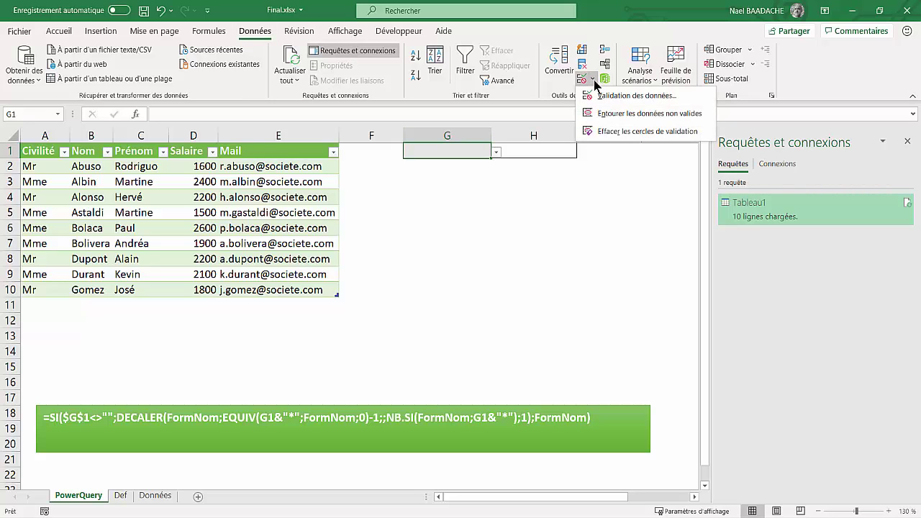
click(626, 96)
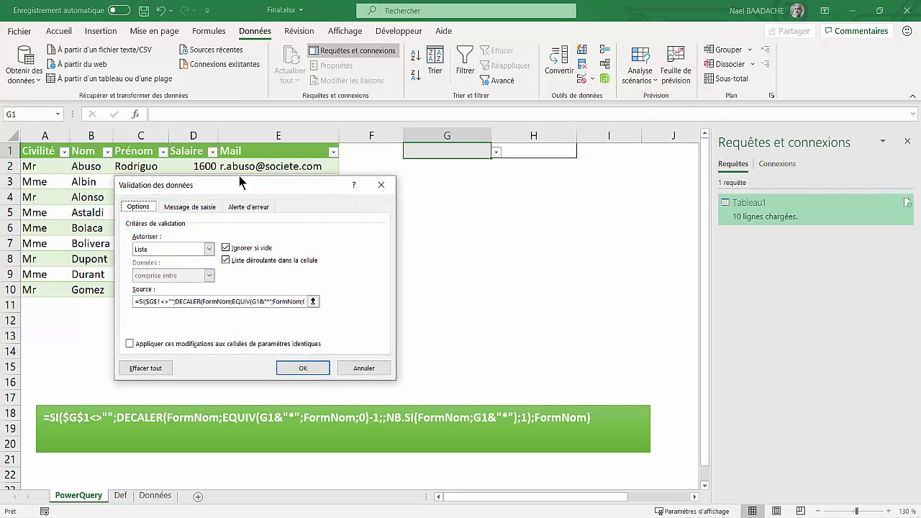
drag(239, 178, 231, 139)
click(138, 206)
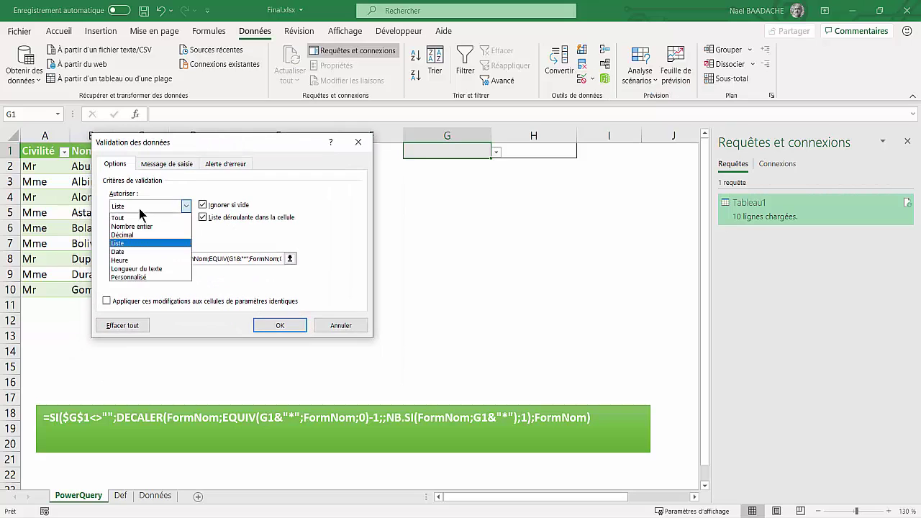
click(126, 240)
click(119, 258)
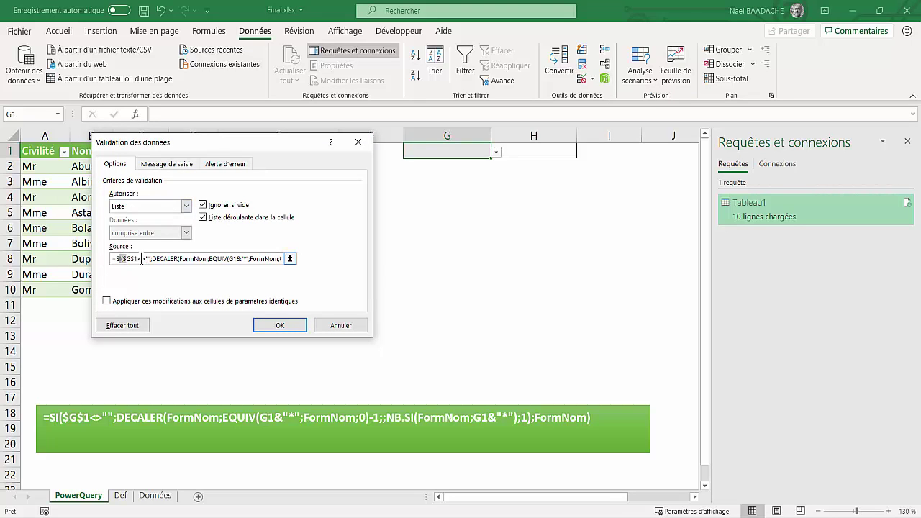
drag(119, 258, 194, 258)
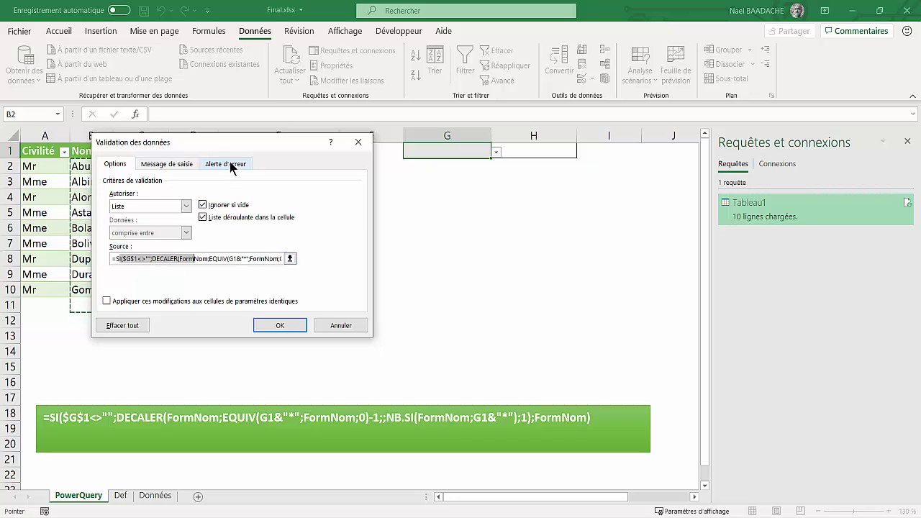
click(230, 165)
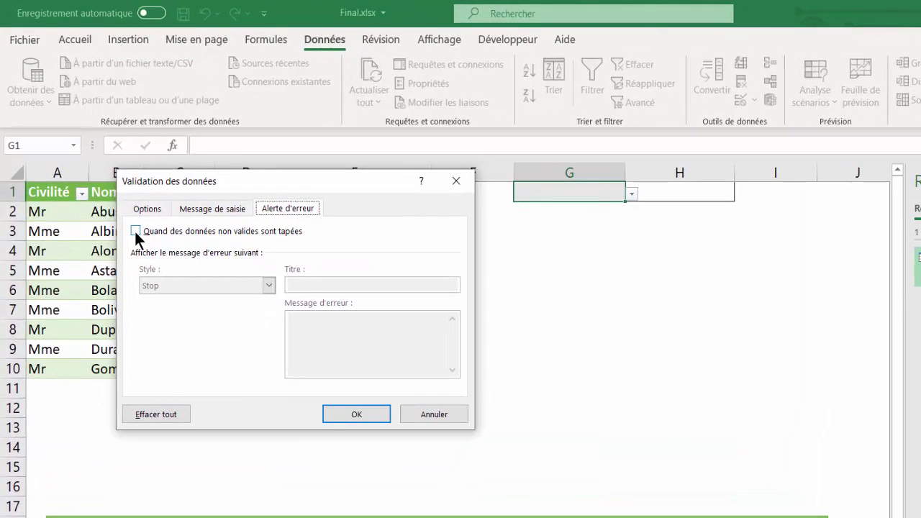
click(339, 408)
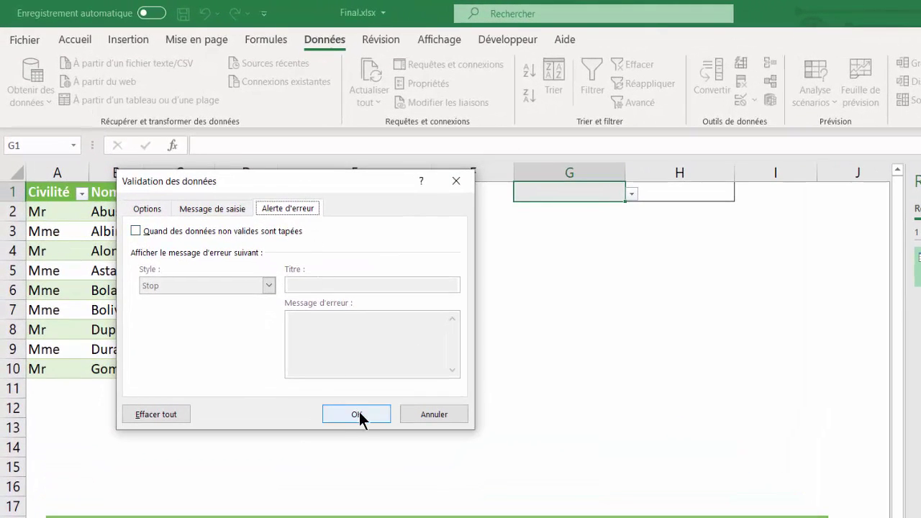
click(359, 415)
click(237, 332)
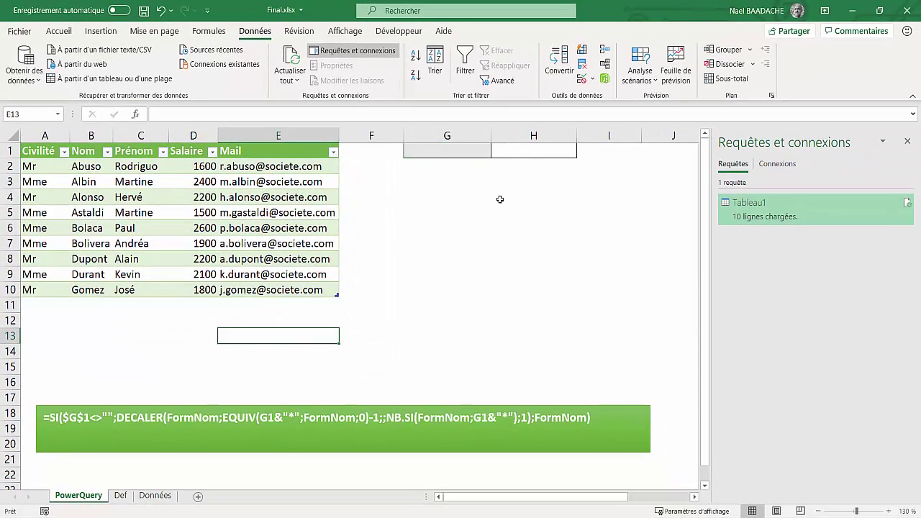
click(461, 152)
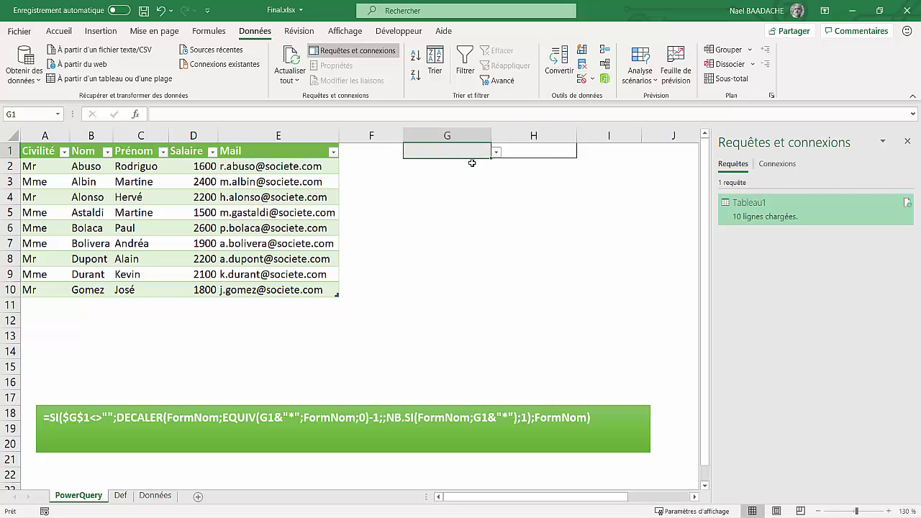
click(594, 82)
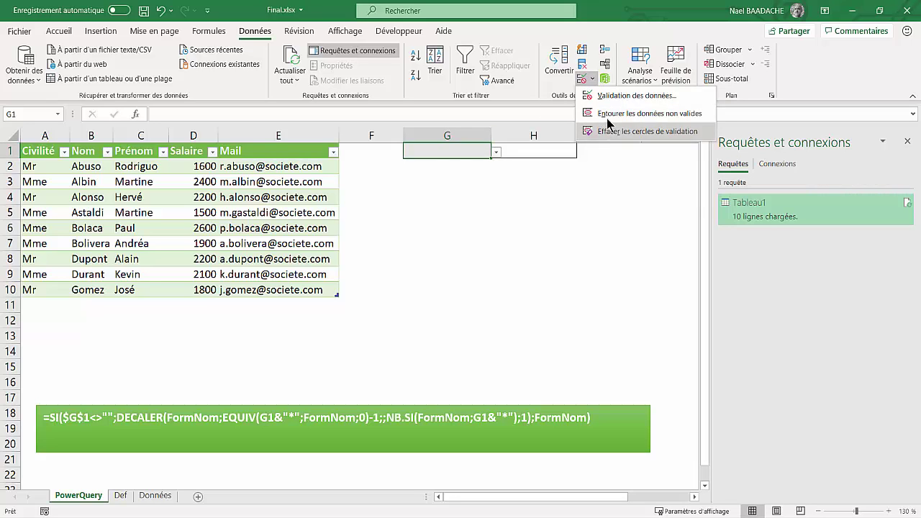
click(604, 96)
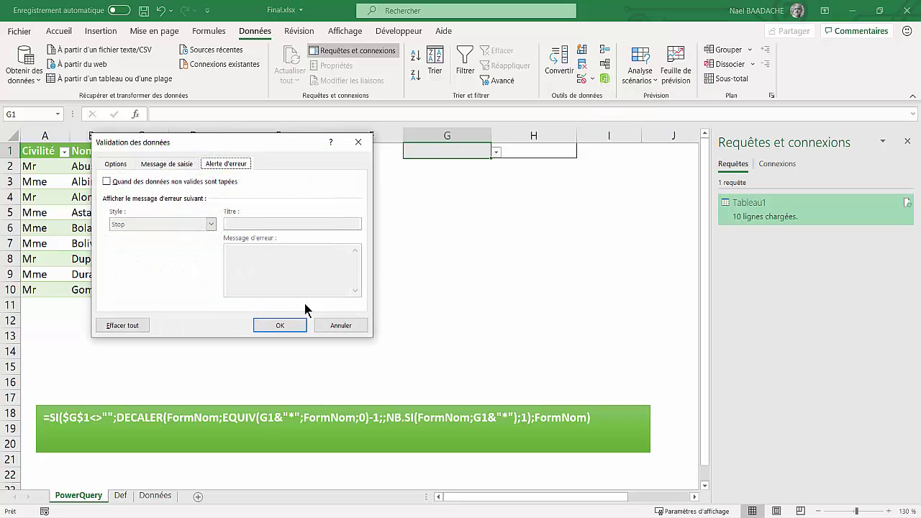
click(117, 164)
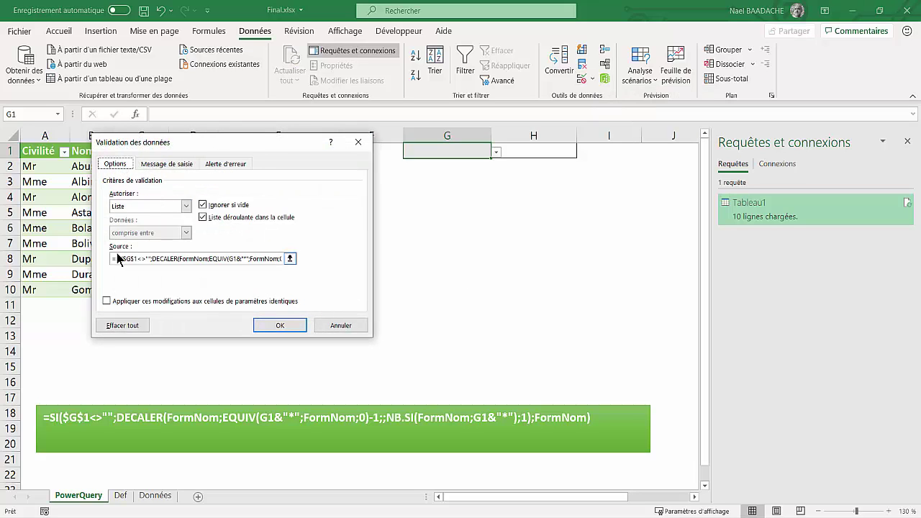
drag(113, 258, 199, 258)
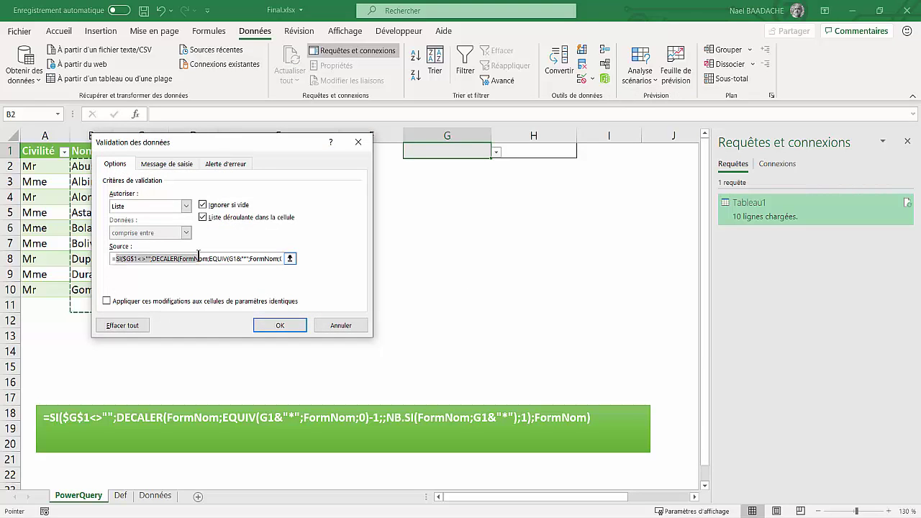
click(339, 325)
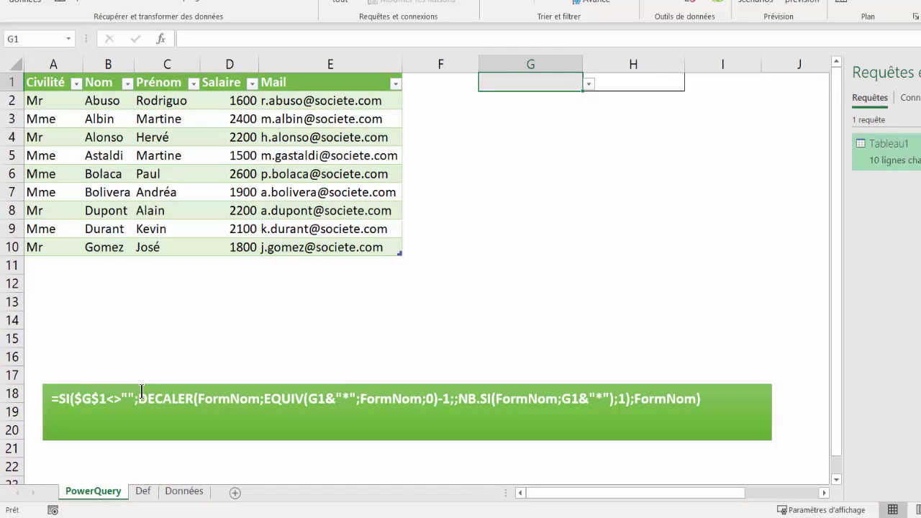
click(143, 400)
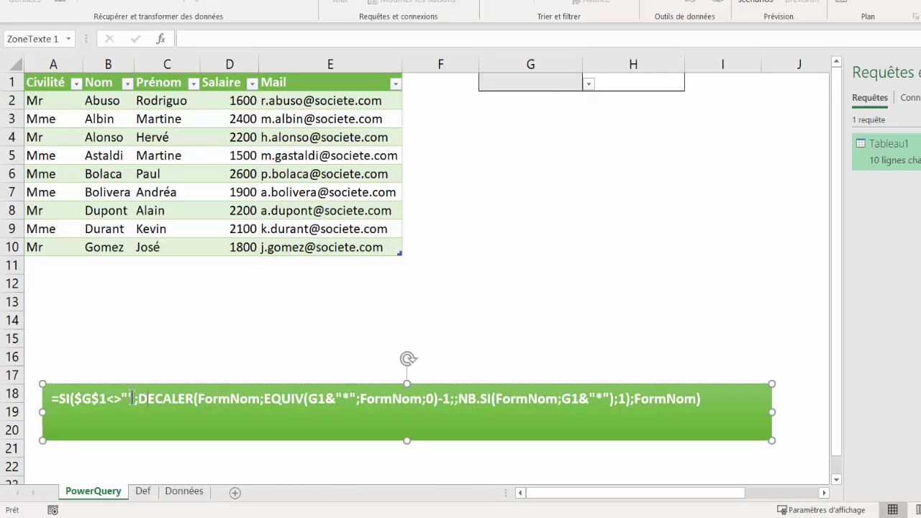
drag(138, 398, 164, 399)
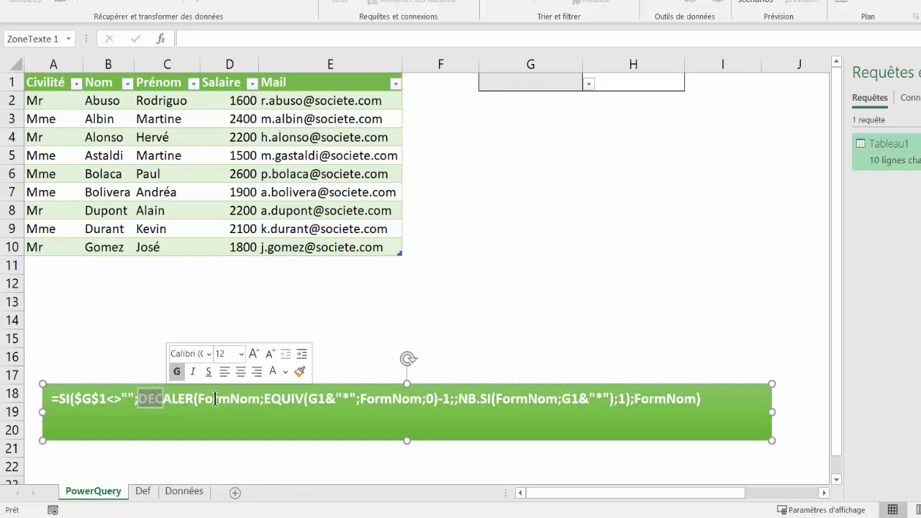
click(210, 399)
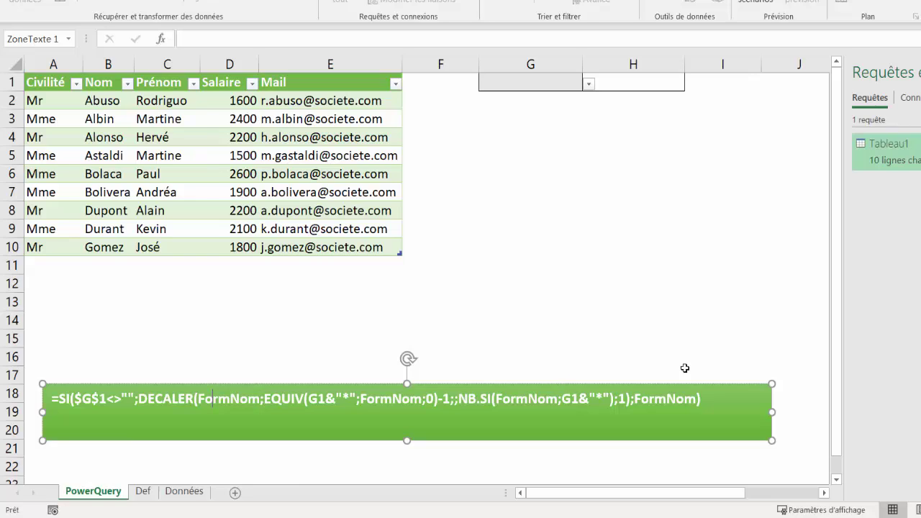
click(344, 372)
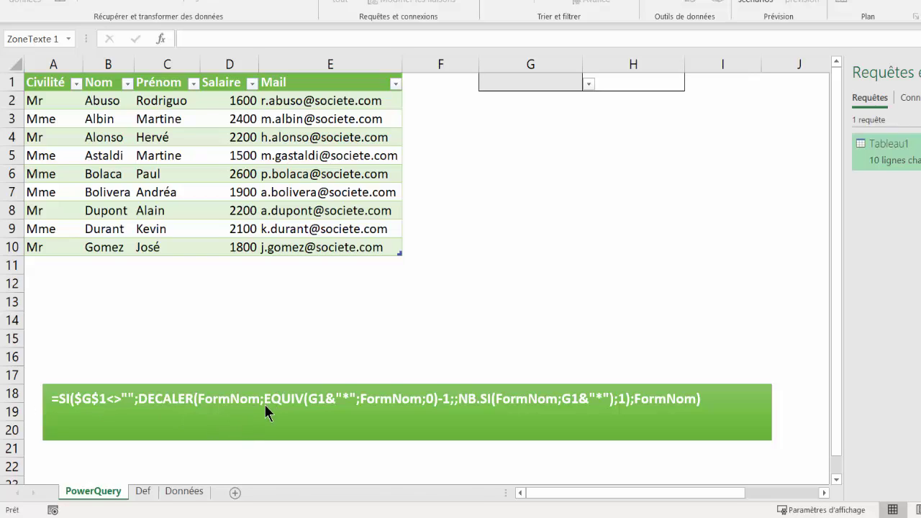
click(280, 400)
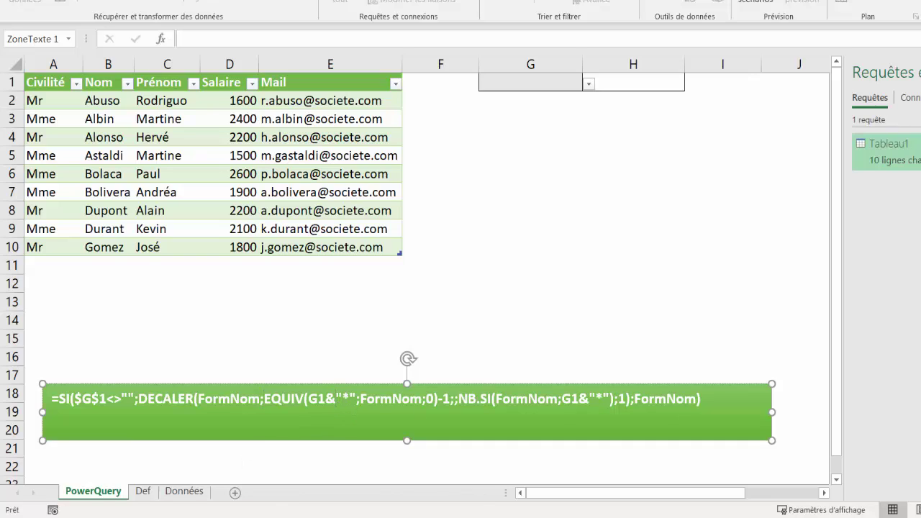
key(Escape)
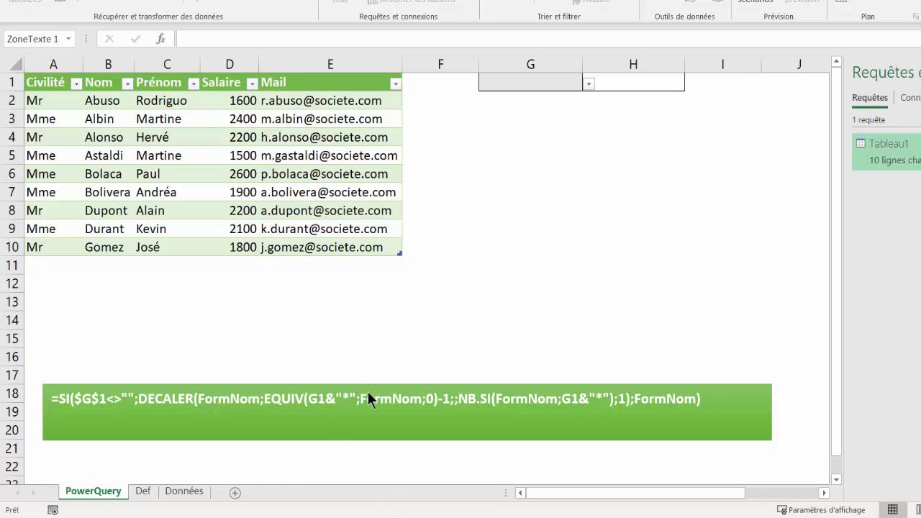
click(529, 82)
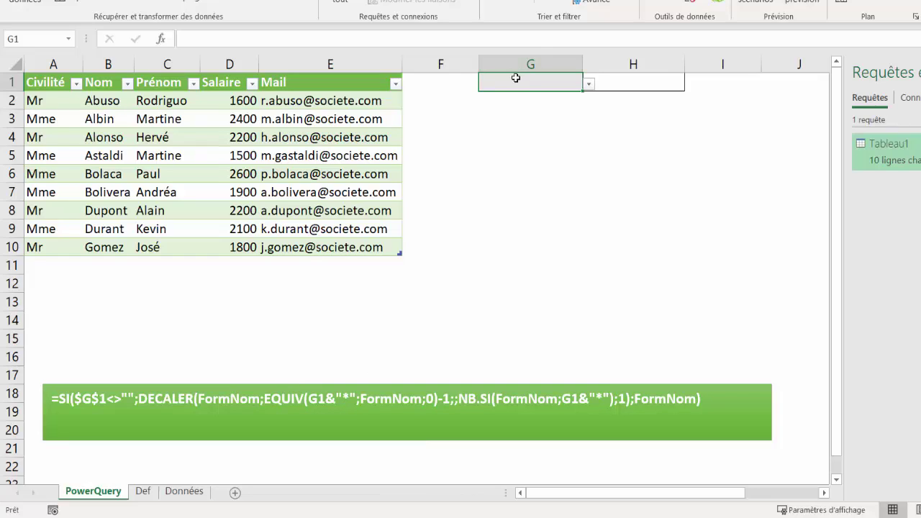
Type a, then al, in G1 and check the drop-down narrows to the two matching names.
text(a)
click(591, 86)
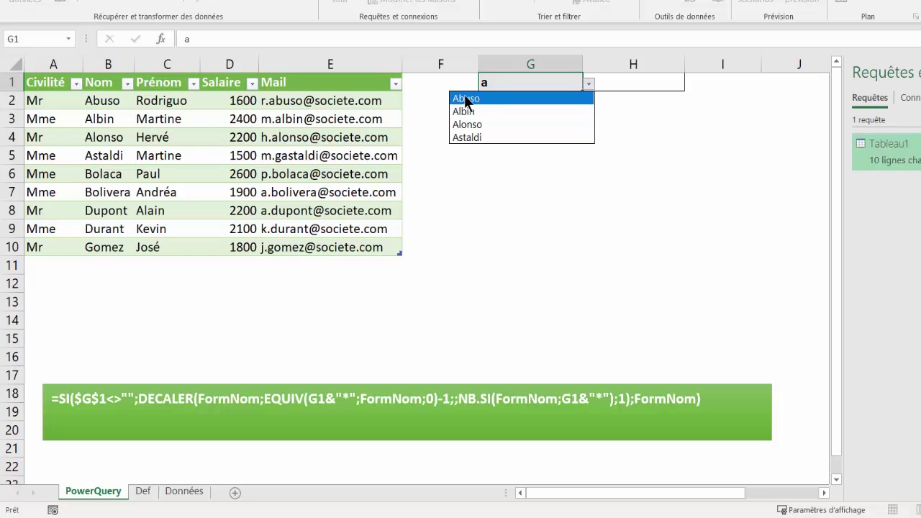
click(500, 85)
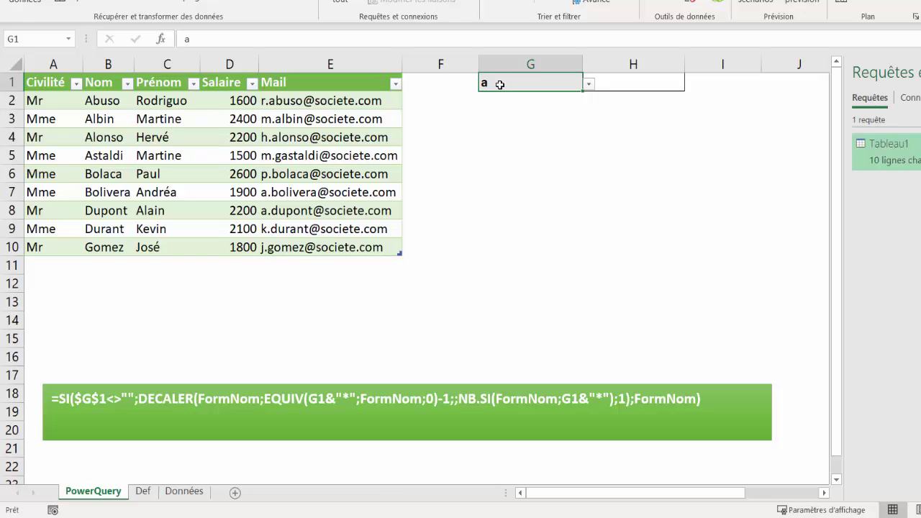
text(al)
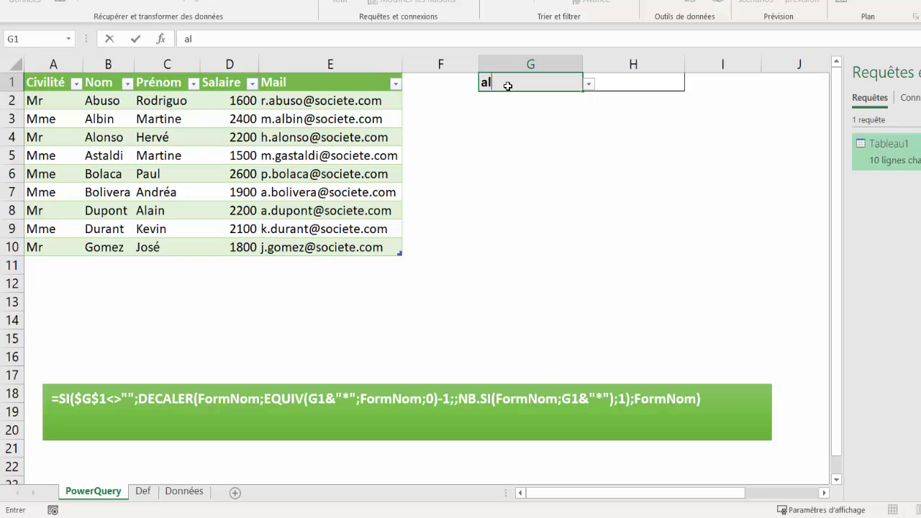
click(589, 83)
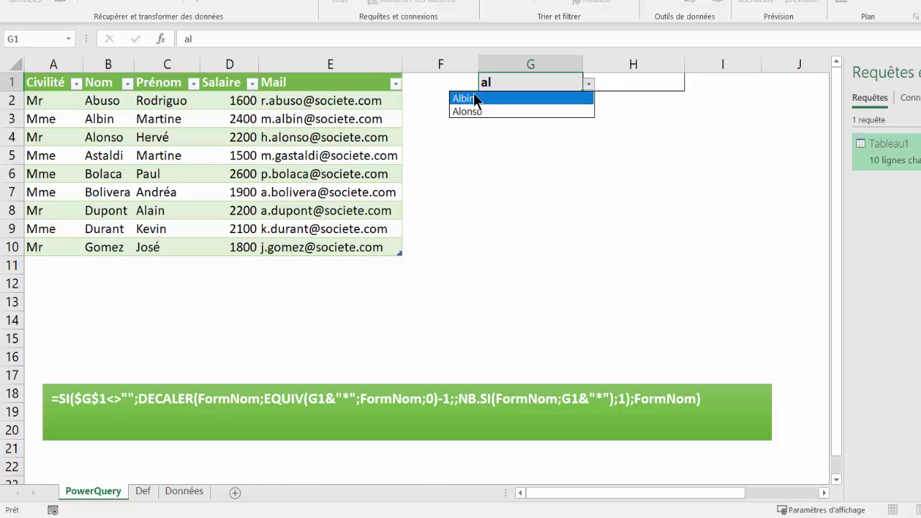
key(Escape)
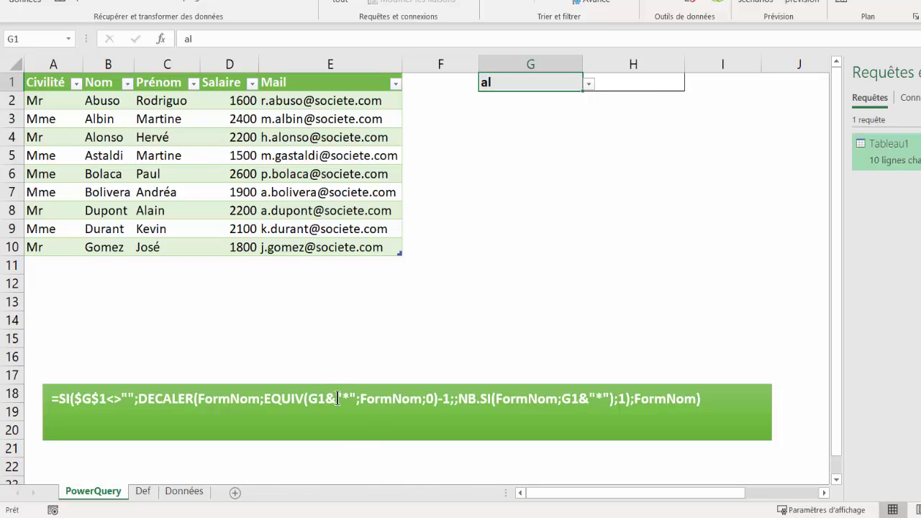
click(353, 400)
drag(364, 398, 426, 398)
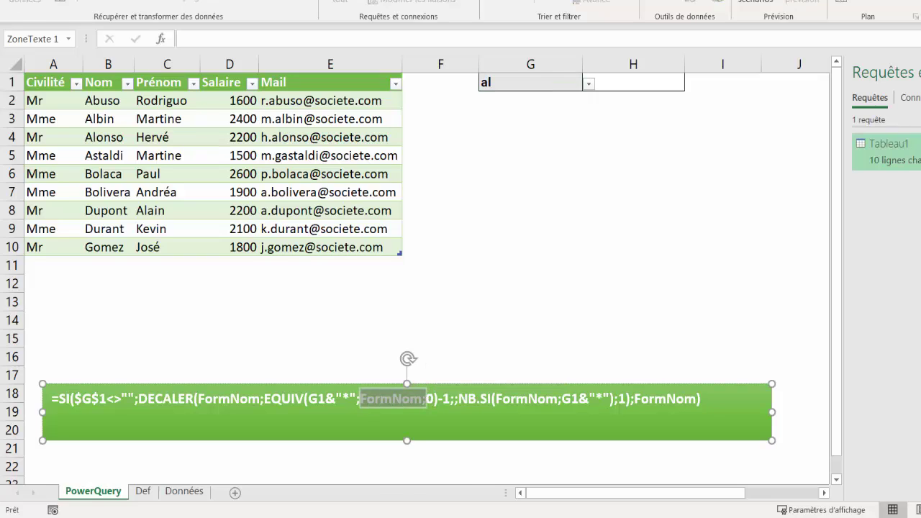
click(429, 399)
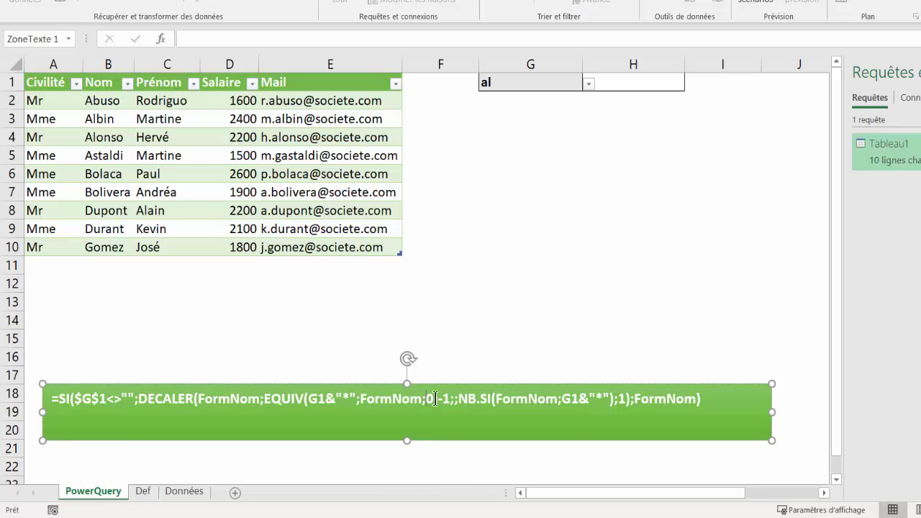
key(BackSpace)
text())
key(Escape)
key(Escape)
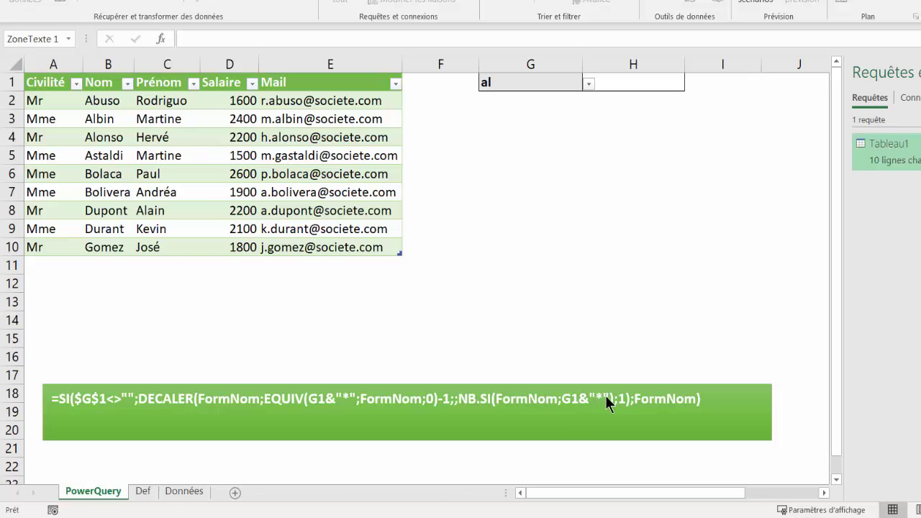
Change G1's prefix to 'a' and view all names starting with a.
click(529, 82)
text(a)
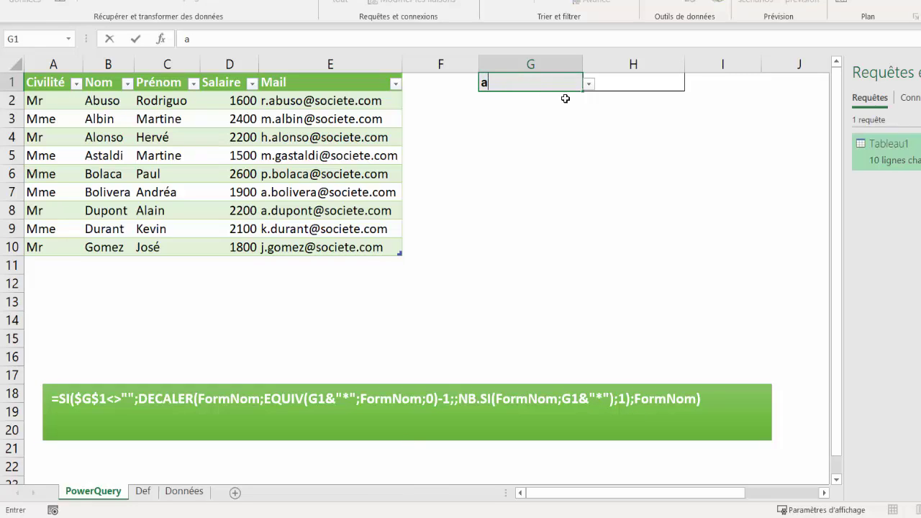
click(590, 84)
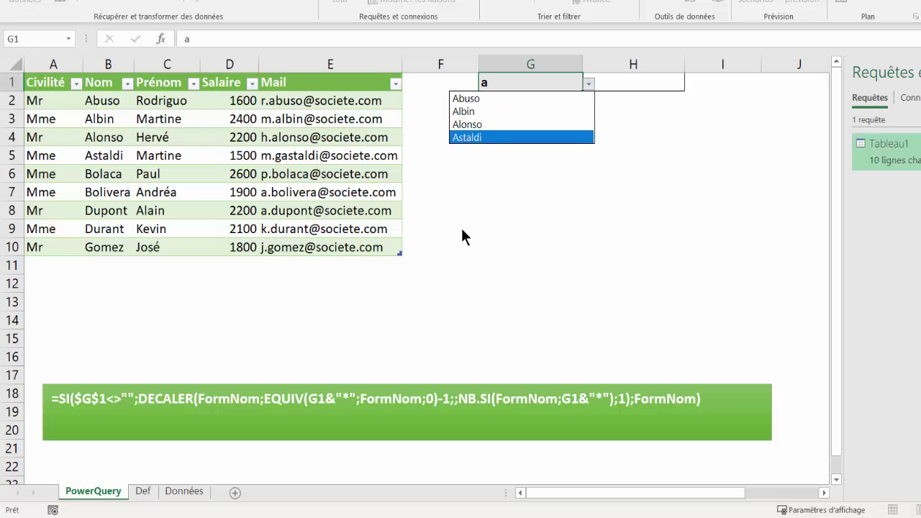
key(Escape)
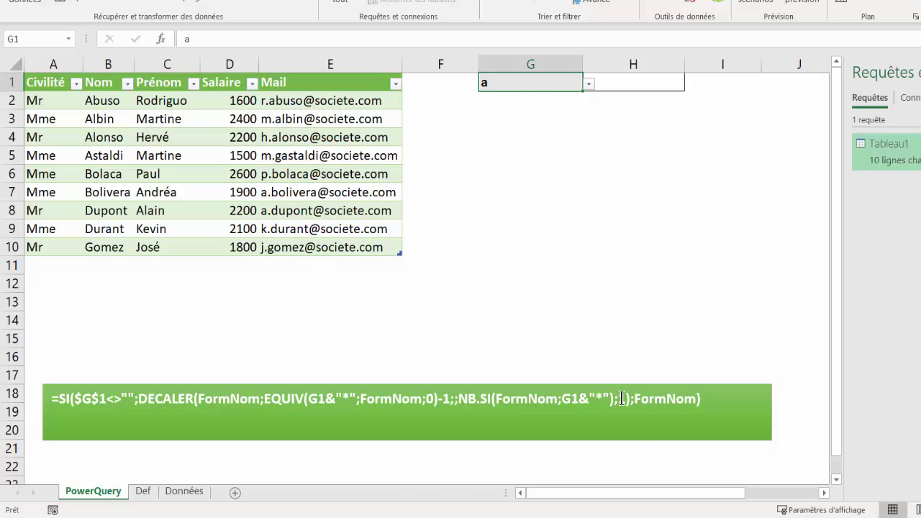
Highlight the DECALER part and the $G$1 test in the green formula note.
click(621, 398)
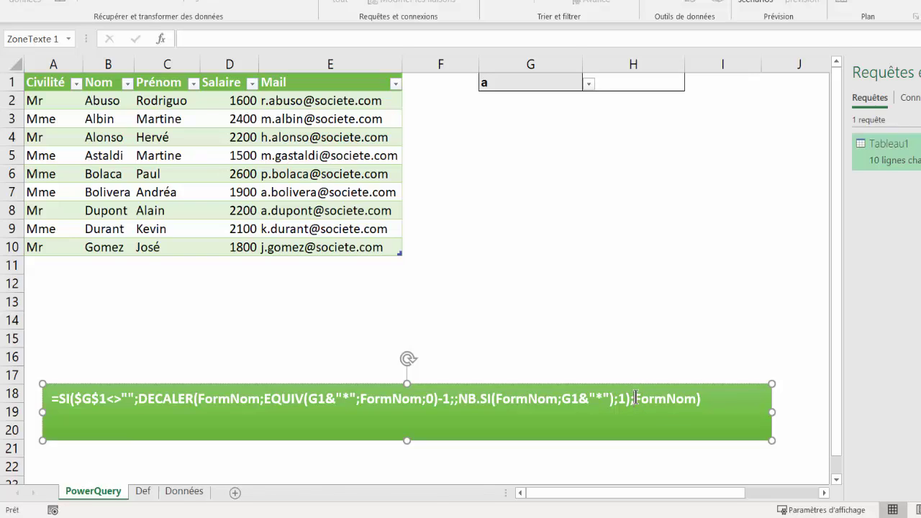
drag(636, 398, 100, 398)
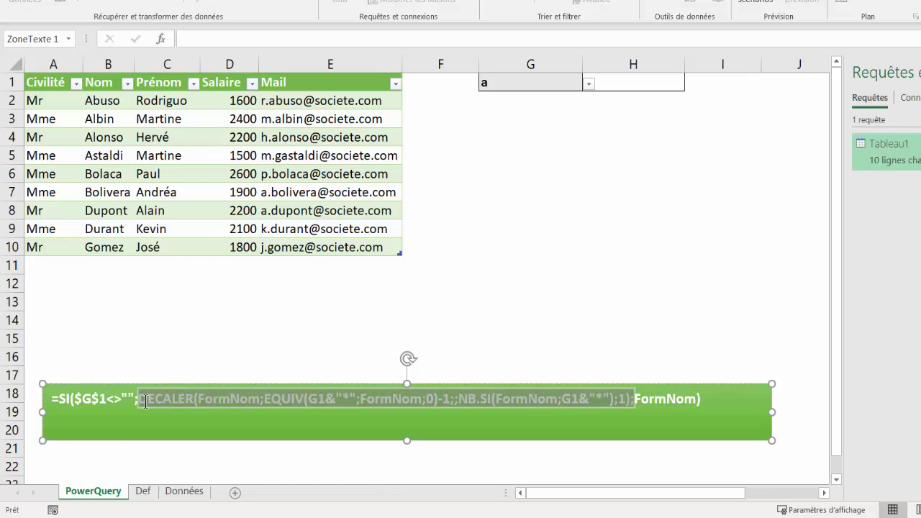
drag(100, 398, 75, 398)
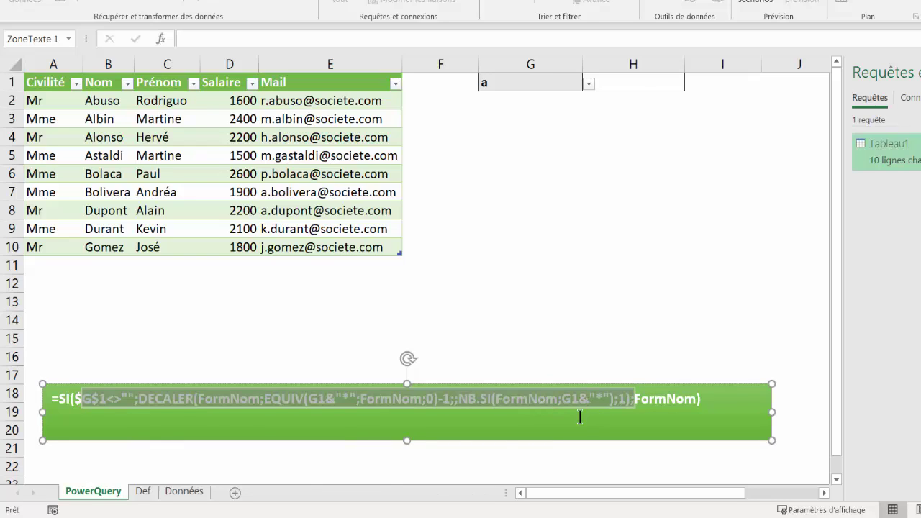
click(637, 399)
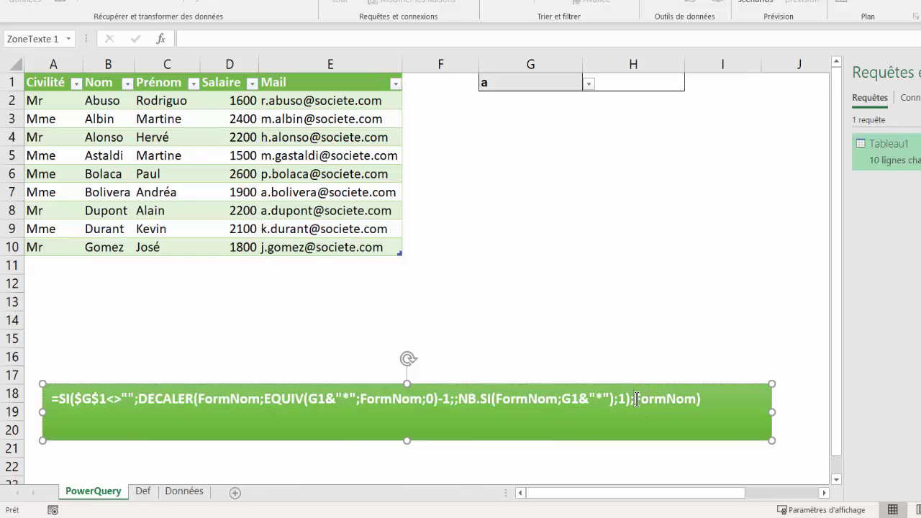
Delete G1's prefix and confirm the drop-down shows the full surname list.
click(521, 87)
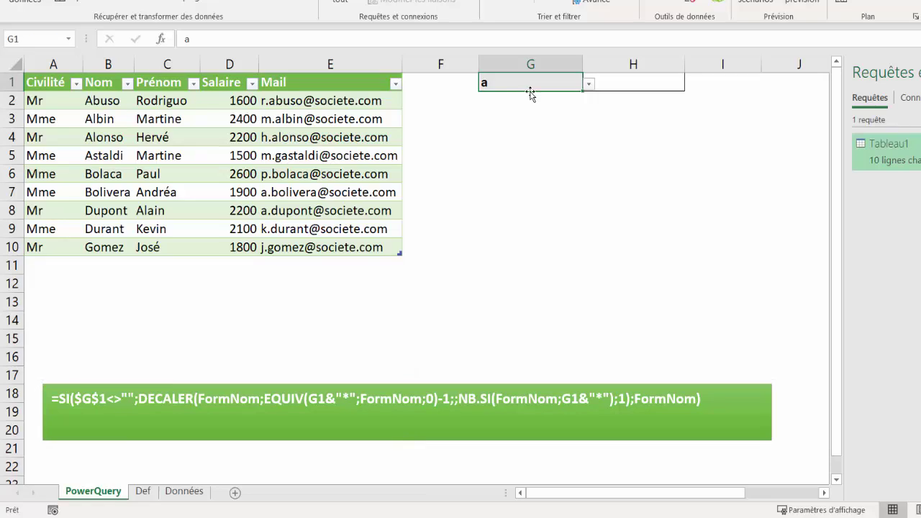
key(Delete)
click(589, 84)
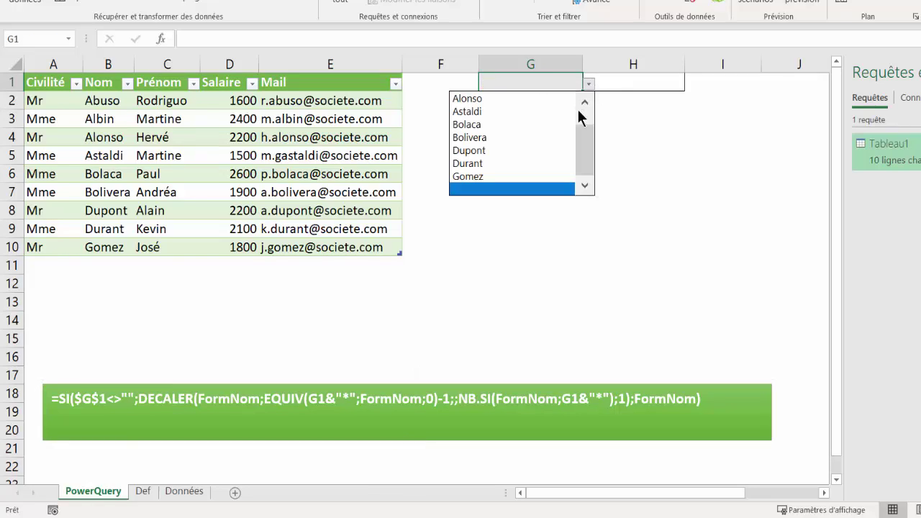
mouse_move(582, 154)
mouse_down()
mouse_move(595, 108)
mouse_move(580, 154)
mouse_up()
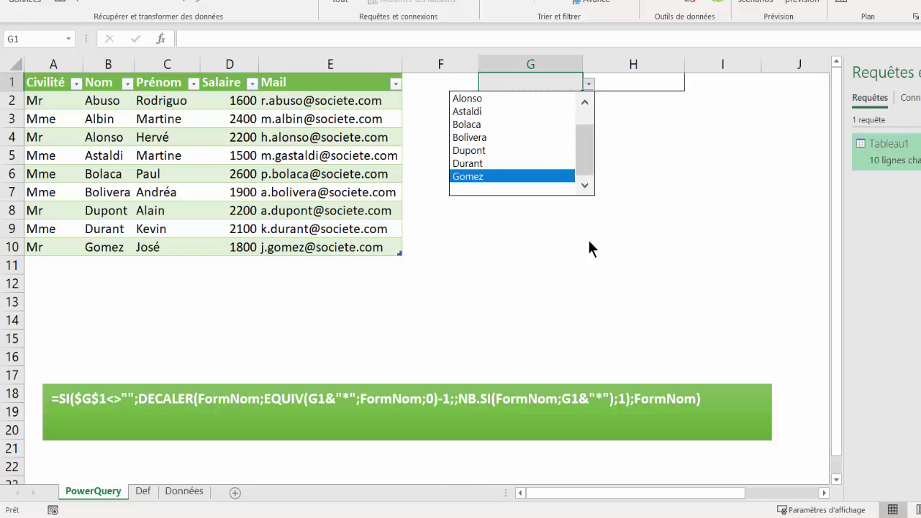
key(Escape)
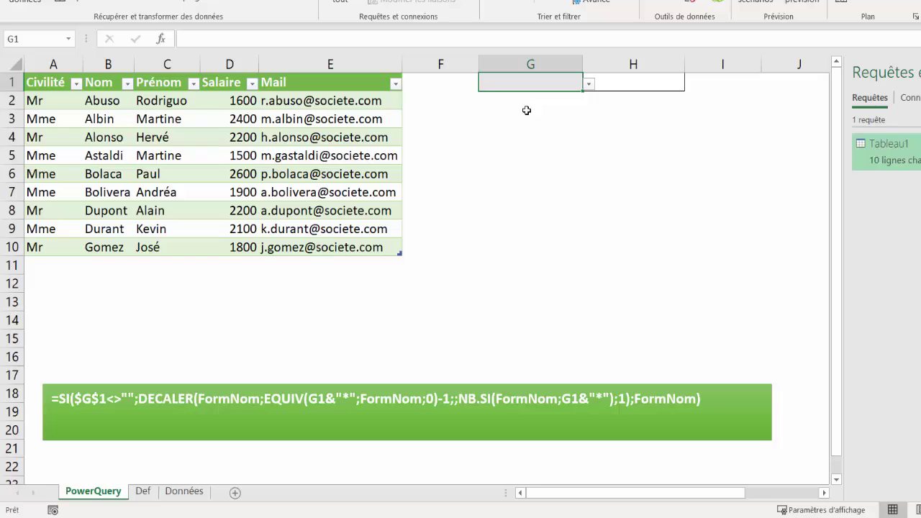
click(589, 84)
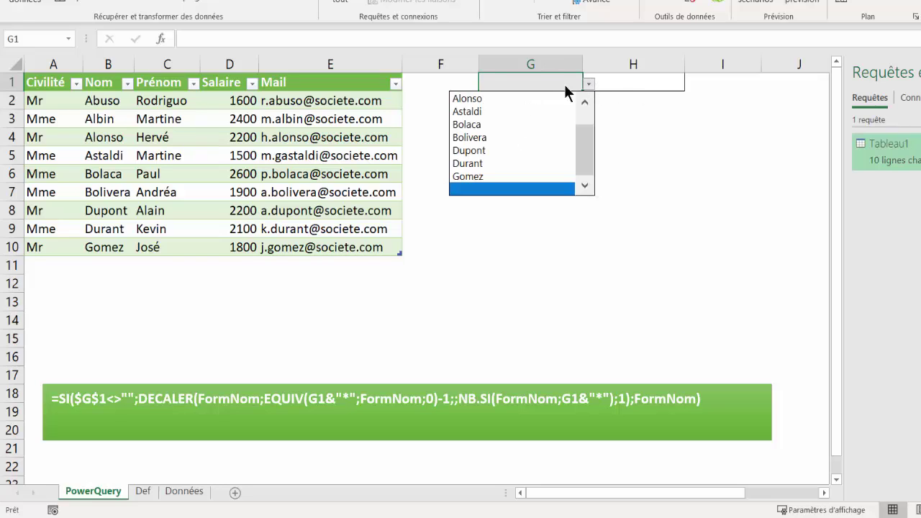
click(699, 163)
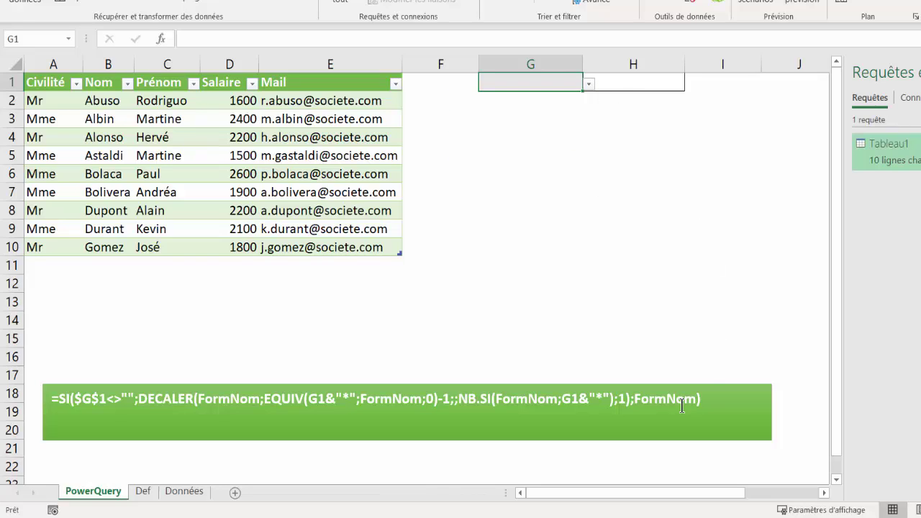
drag(638, 400, 674, 400)
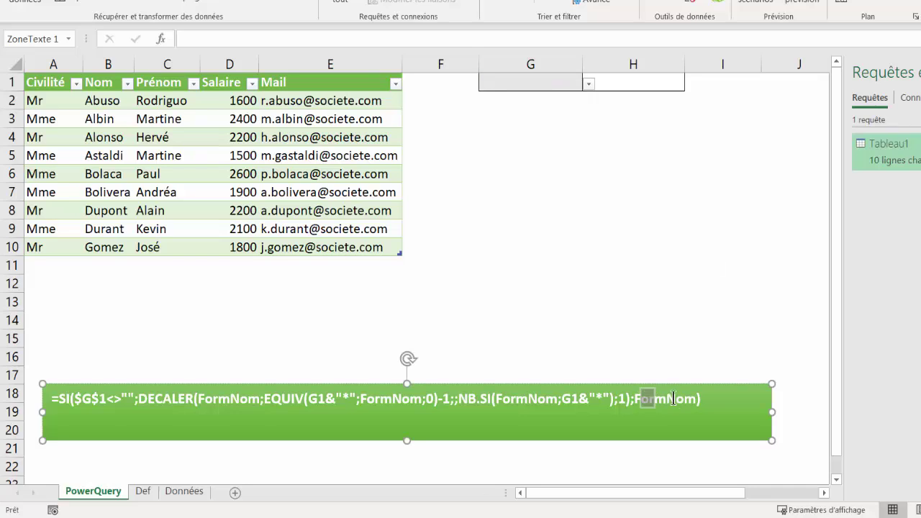
click(682, 271)
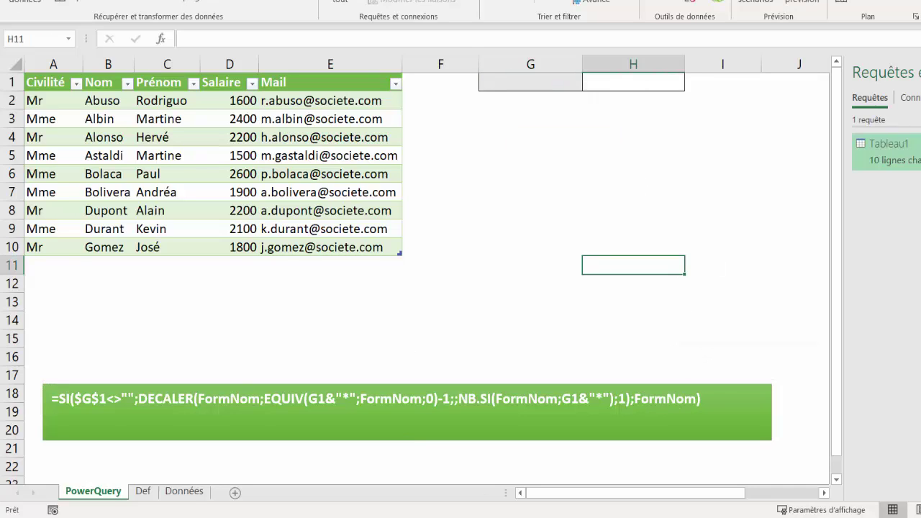
Add row 12 to the Données table: Mr, an A-surname, a first name, salary 1600.
click(189, 494)
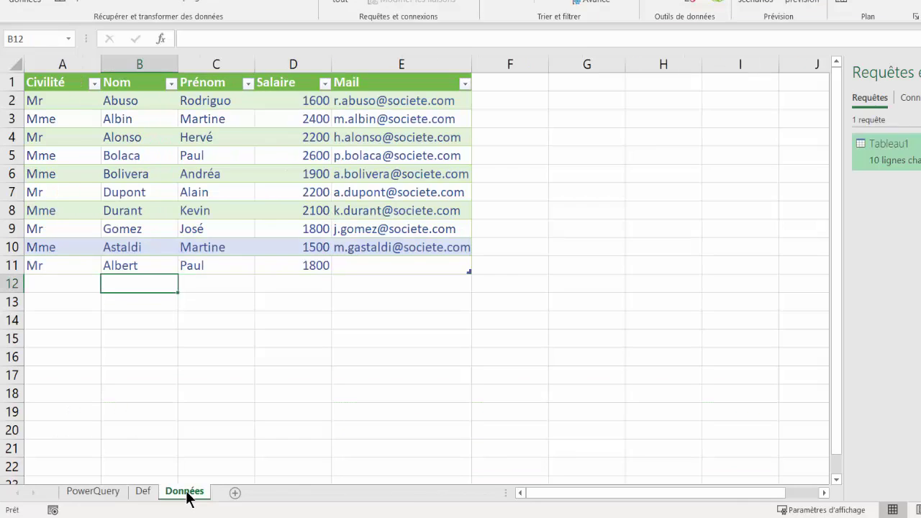
click(65, 276)
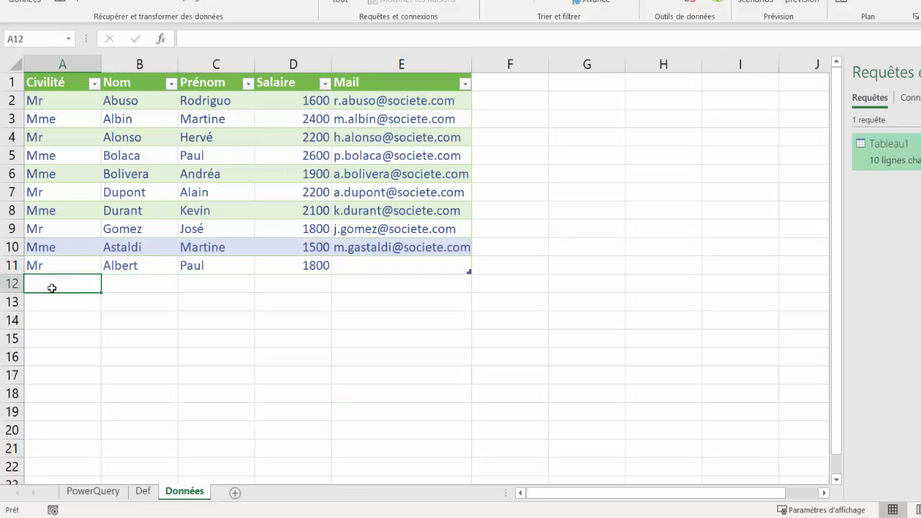
text(Mr)
key(Tab)
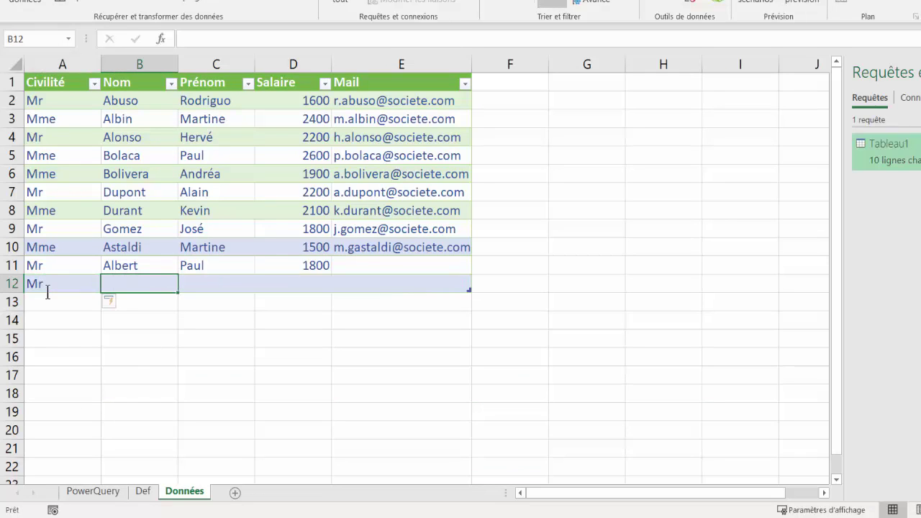
text(Ali)
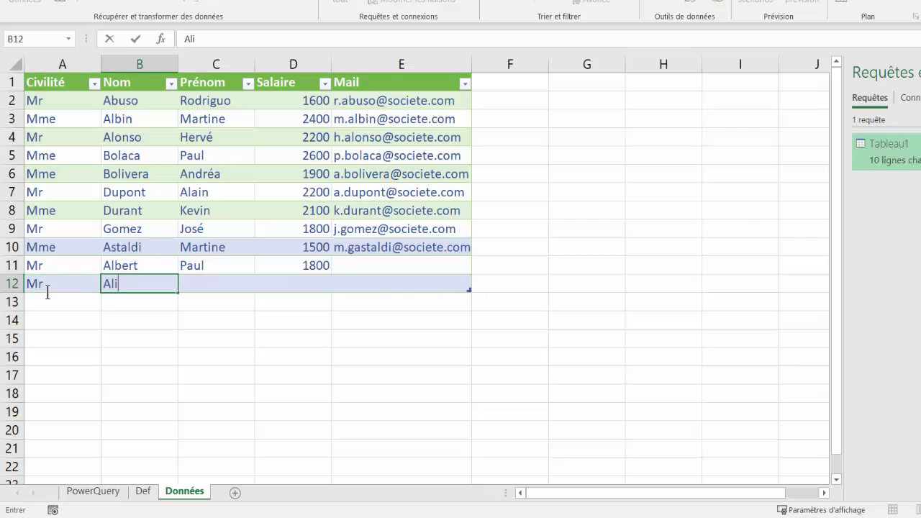
text(sé)
key(Tab)
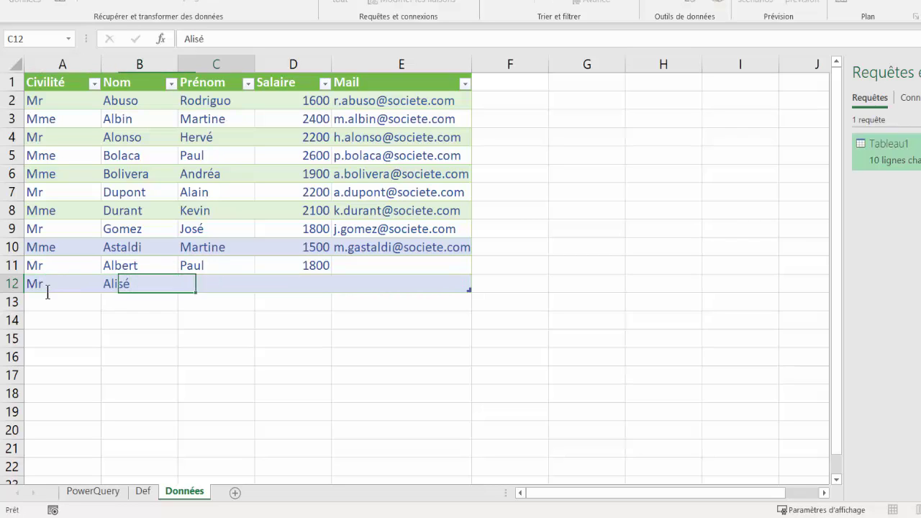
text(Alain)
key(Tab)
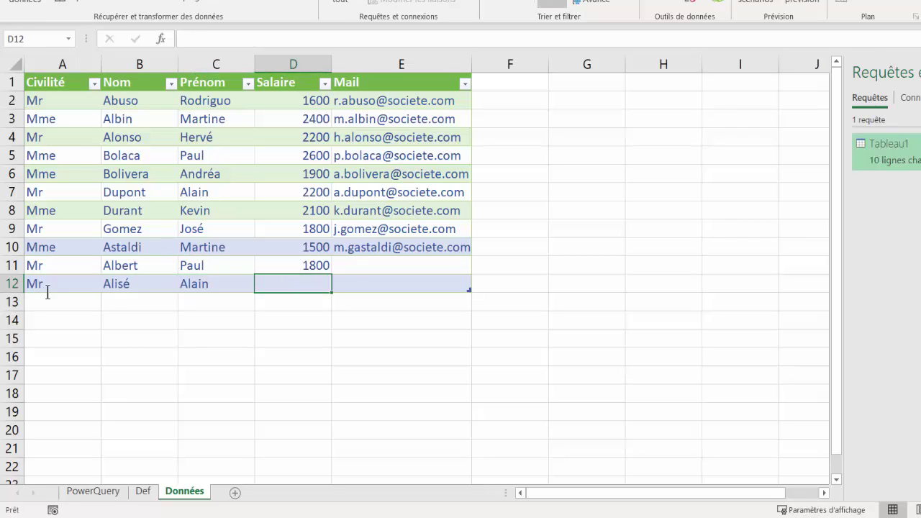
text(1600)
key(Return)
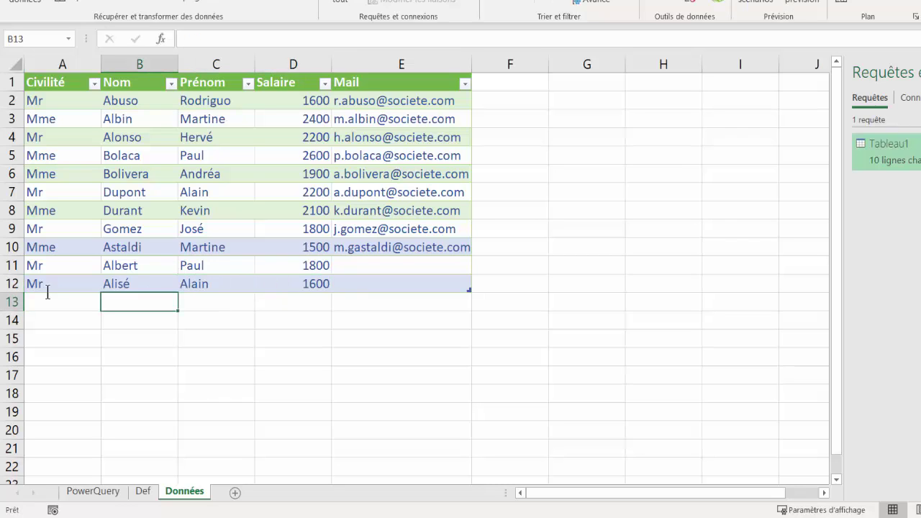
click(132, 148)
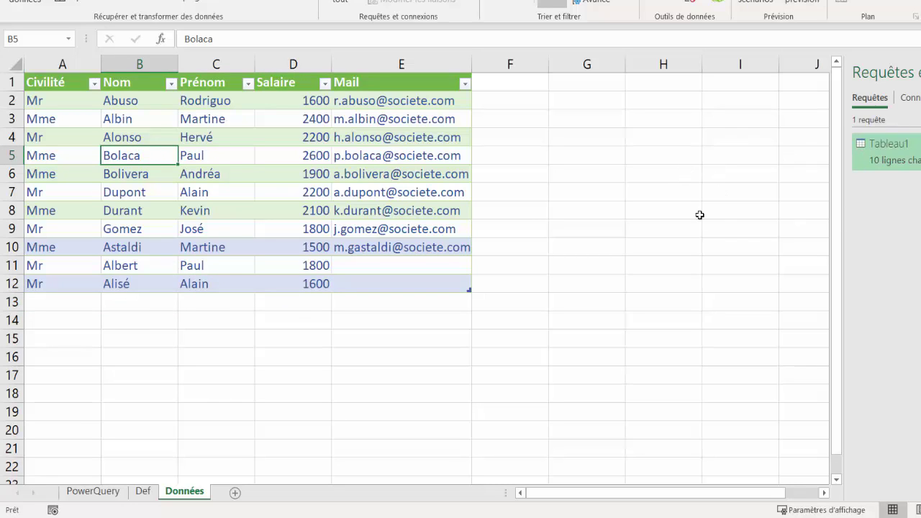
Refresh all queries so the PowerQuery sheet's table loads 11 rows with the new employee.
click(93, 492)
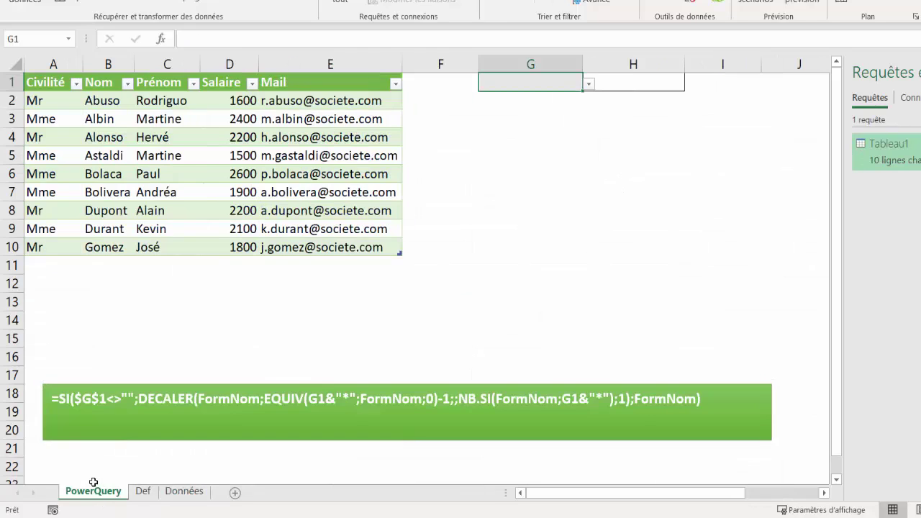
click(195, 196)
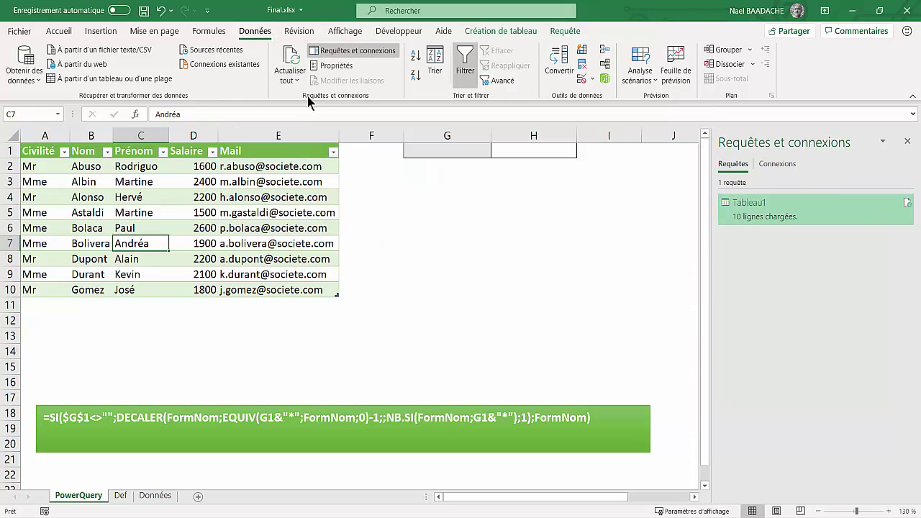
click(291, 79)
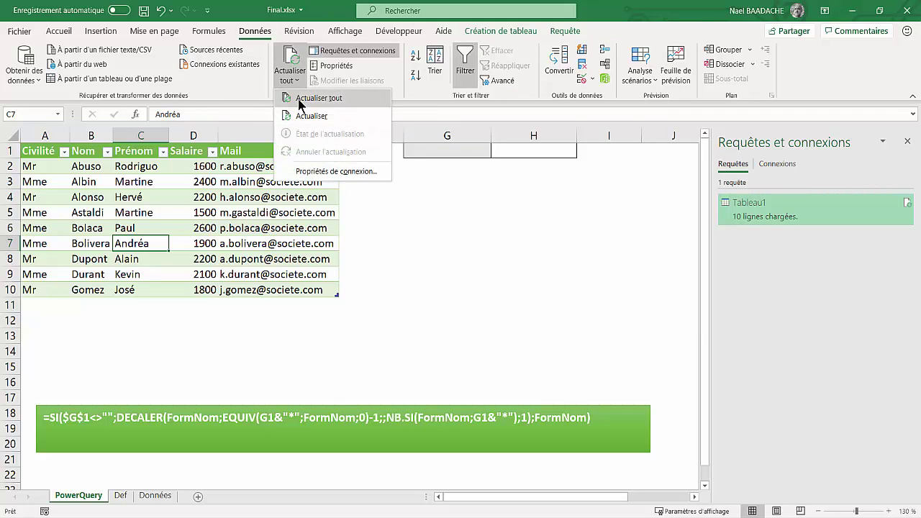
click(300, 100)
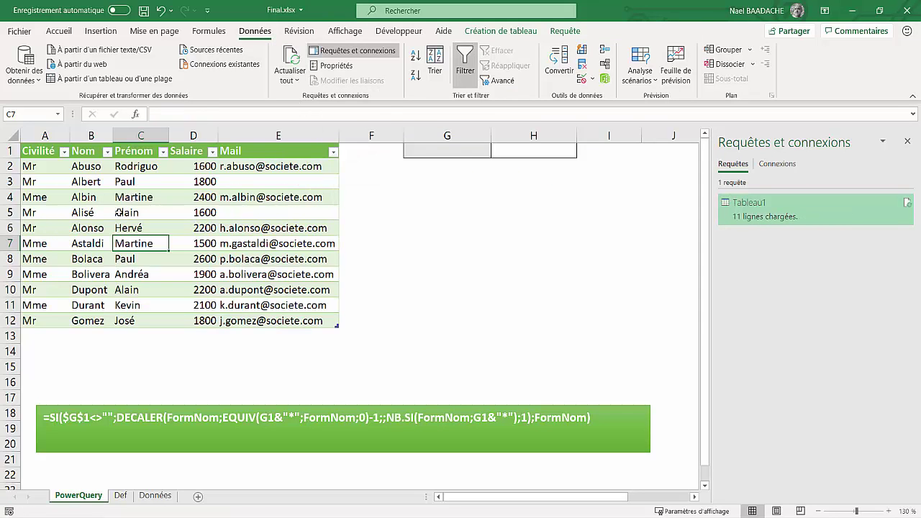
click(90, 211)
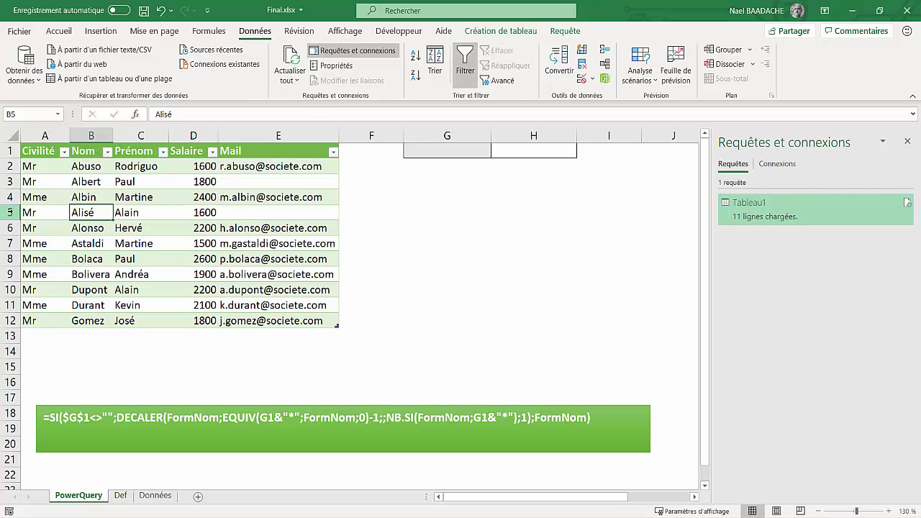
Browse G1's name drop-down list and close it without choosing a name.
click(472, 150)
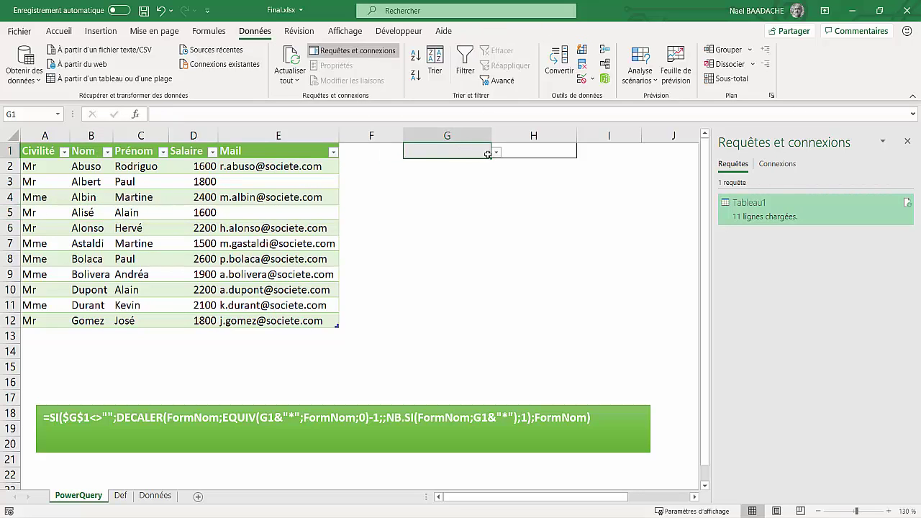
click(497, 154)
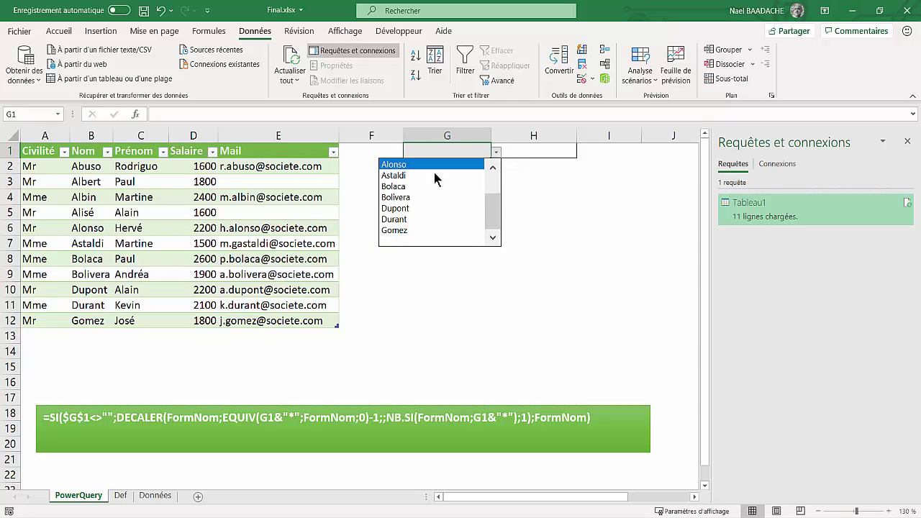
drag(496, 195, 497, 164)
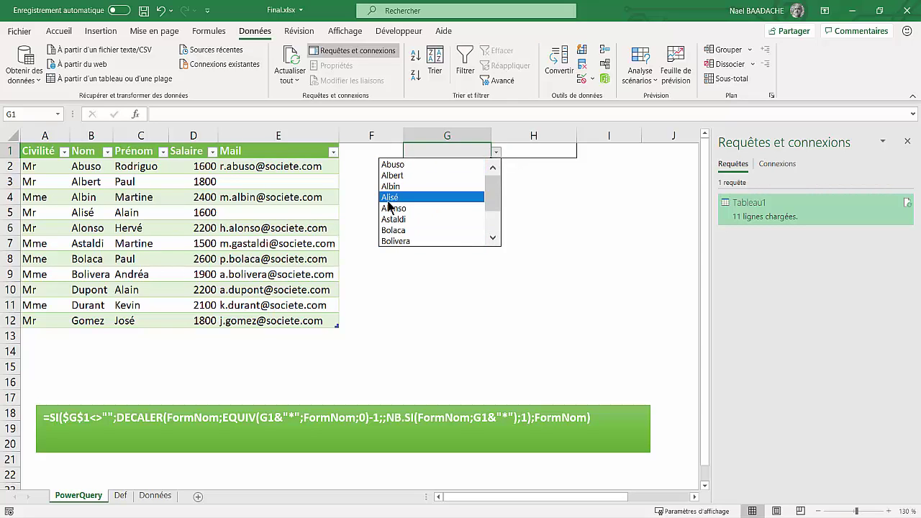
click(553, 200)
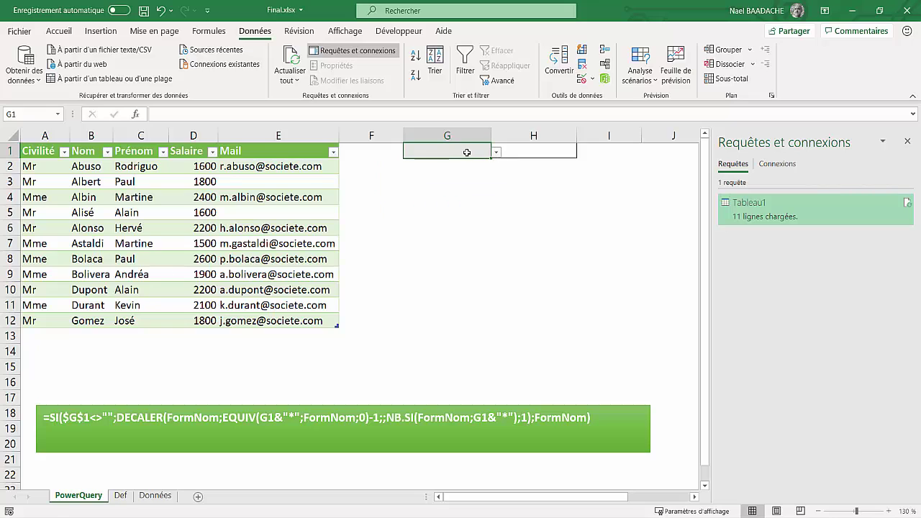
Type 'a' in G1 and pick Abuso from the filtered list, so H1 shows 1 600,00 €.
text(a)
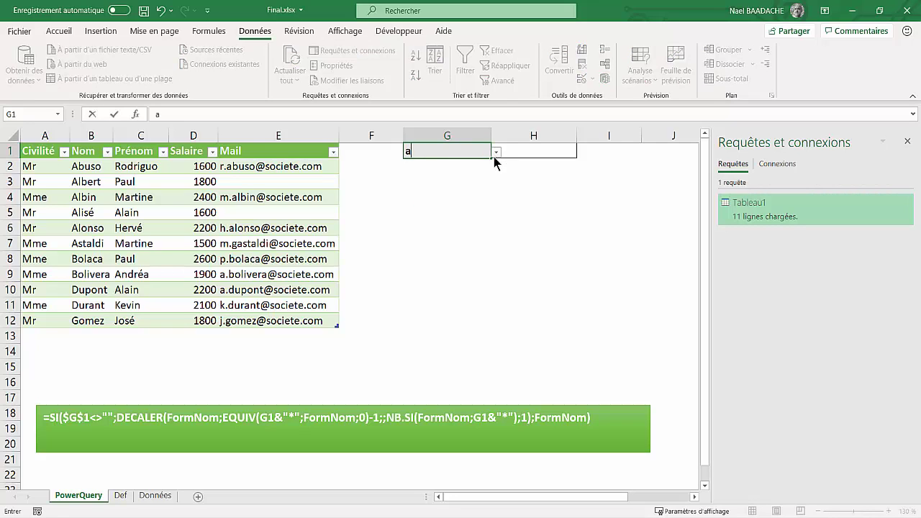
click(497, 152)
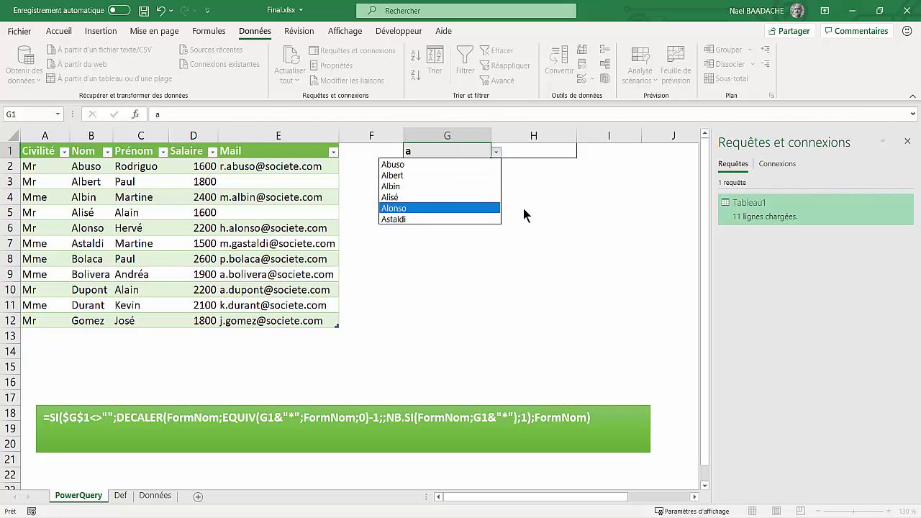
key(Escape)
click(497, 152)
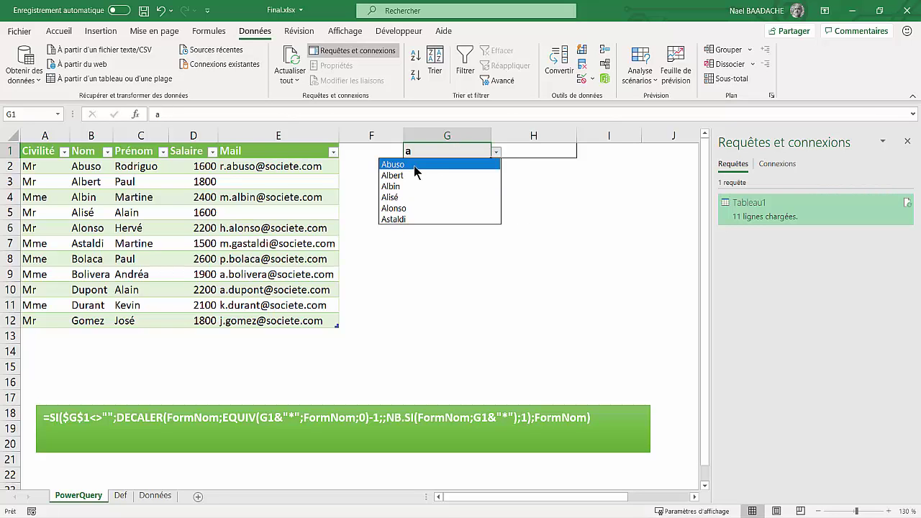
click(462, 165)
click(549, 151)
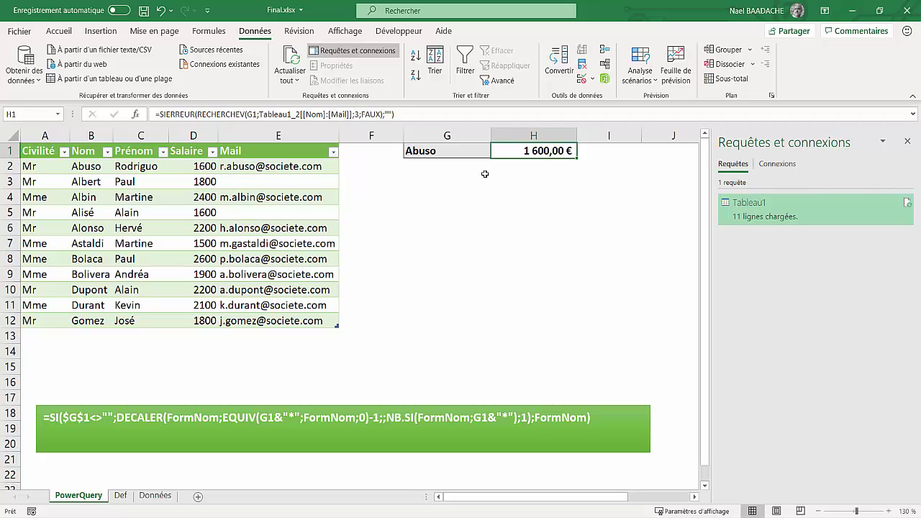
Enter =RECHERCHEV(G1;Tableau1_2[[Nom]:[Mail]];3;FAUX) in H1, then reselect G1.
text(=)
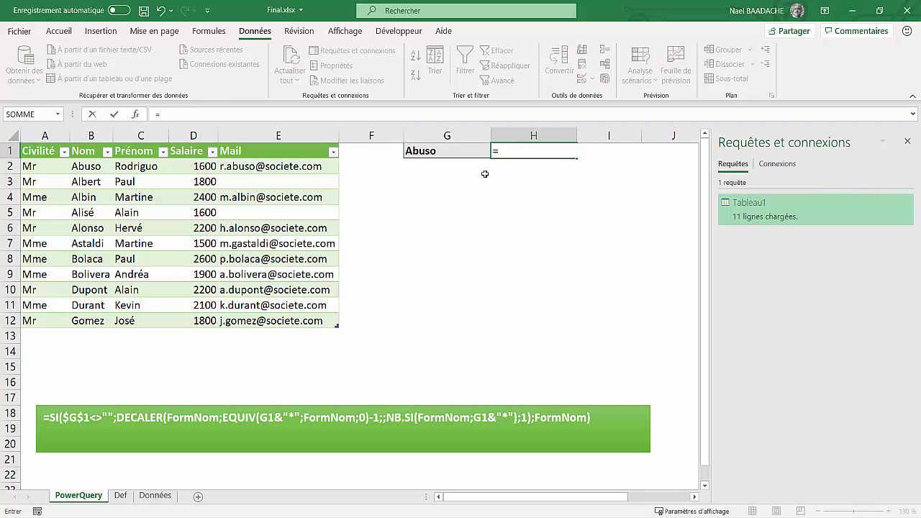
text(recherche)
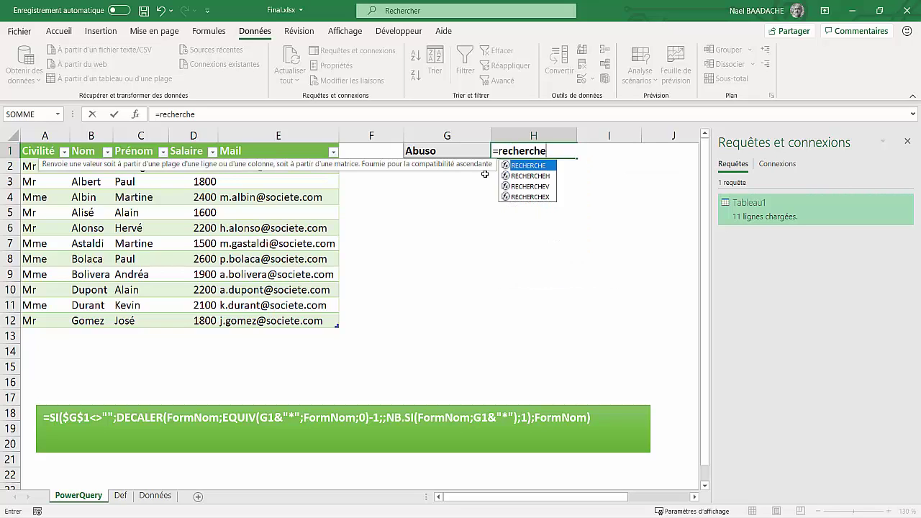
double_click(534, 187)
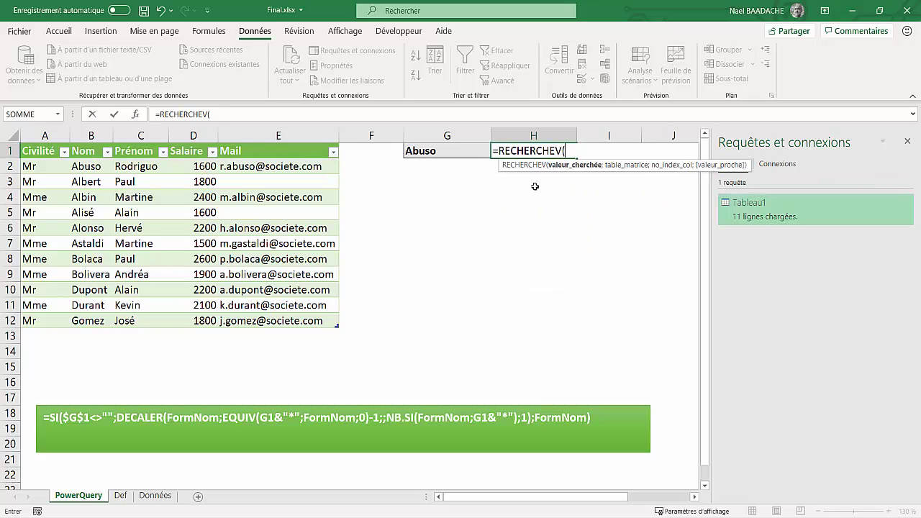
click(448, 152)
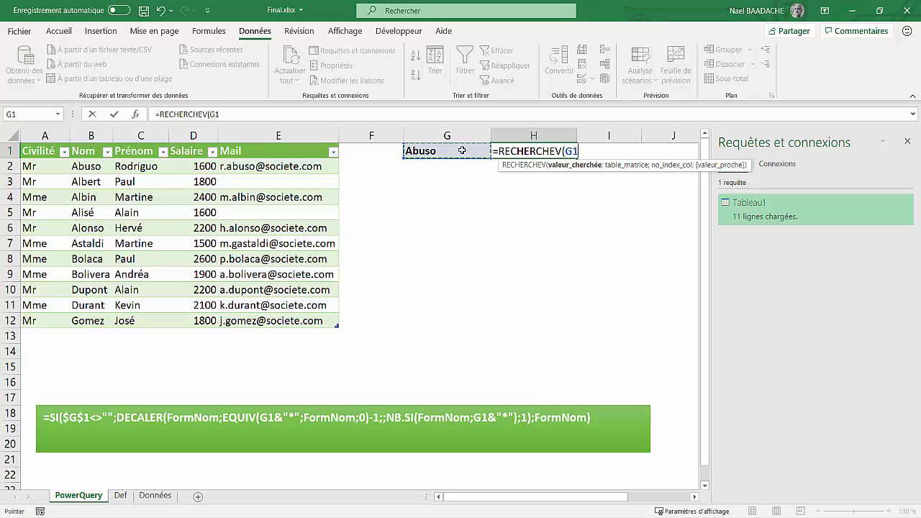
text(;)
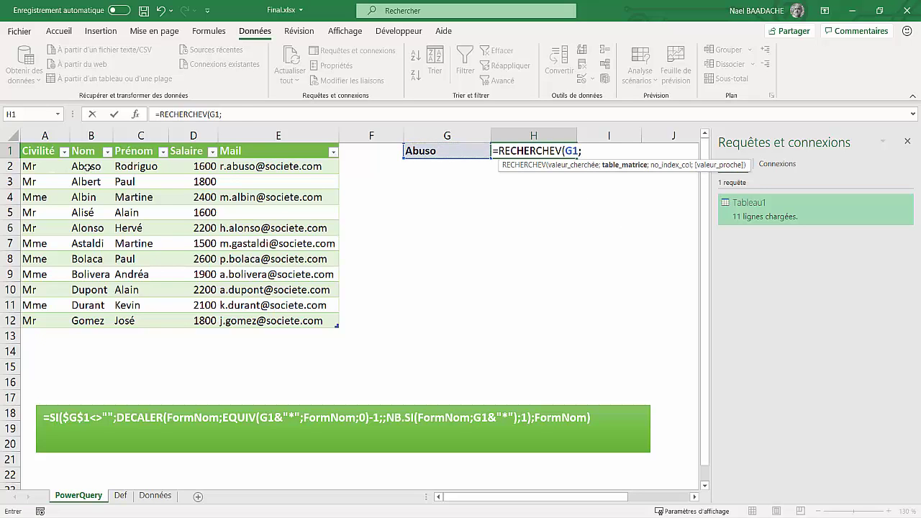
drag(85, 167, 307, 319)
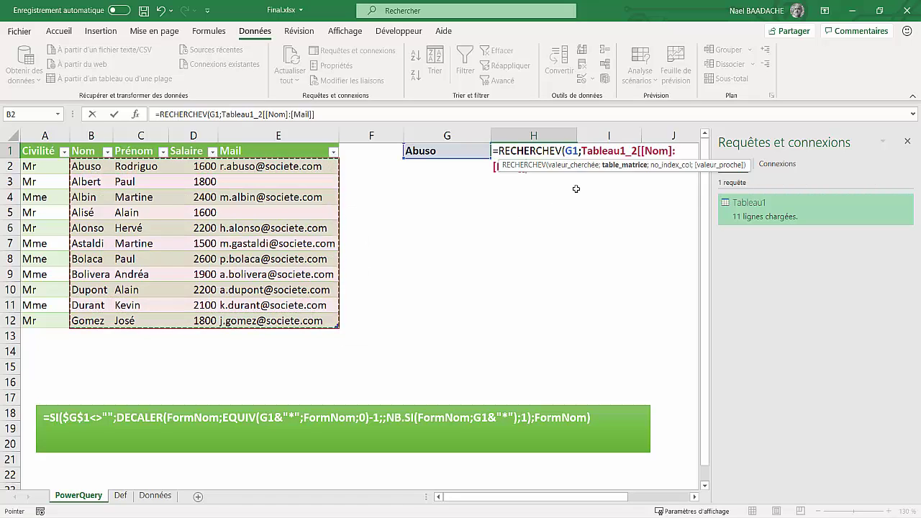
text(;)
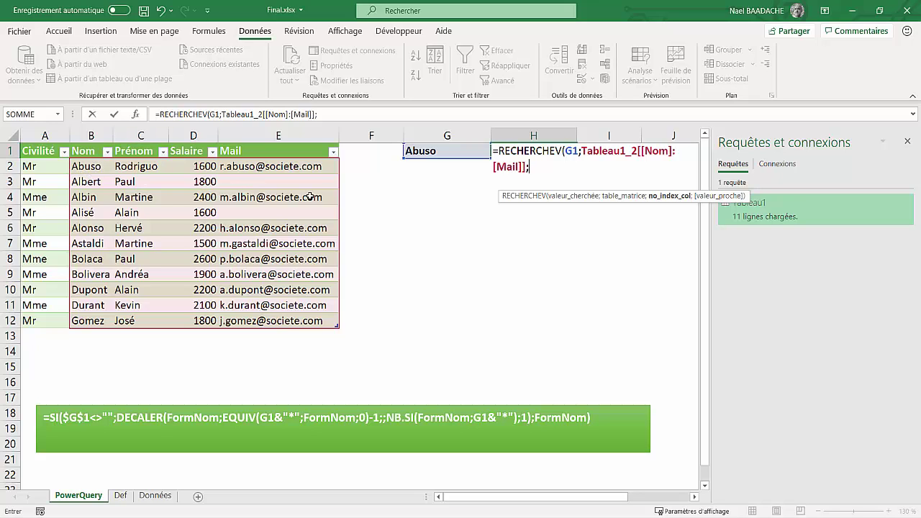
text(3;)
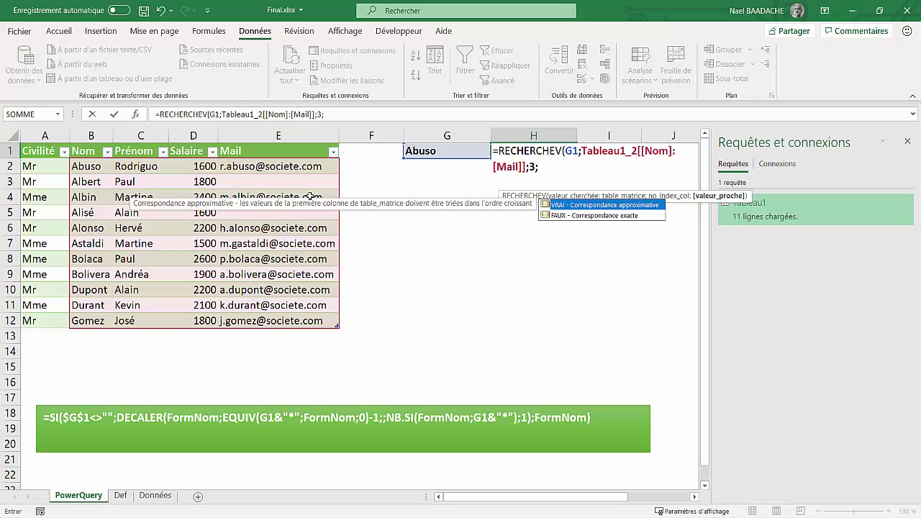
text(faux)
text())
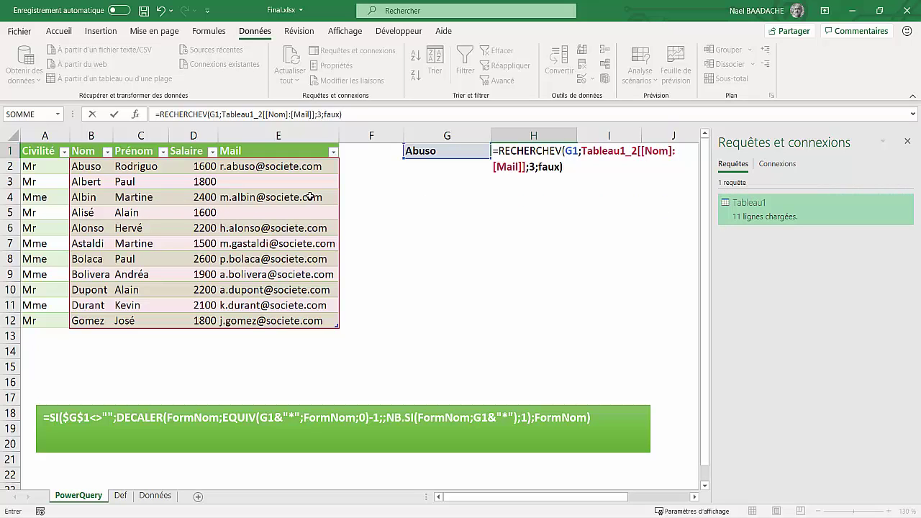
key(Return)
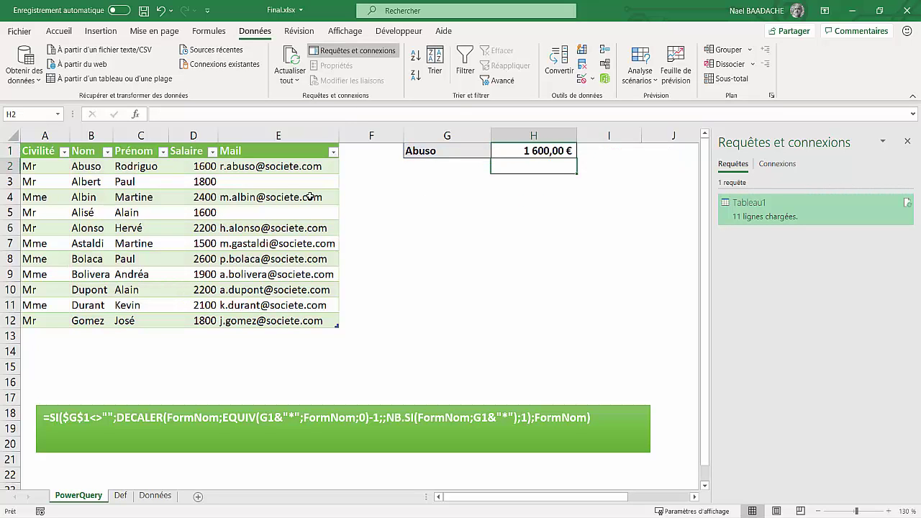
click(548, 151)
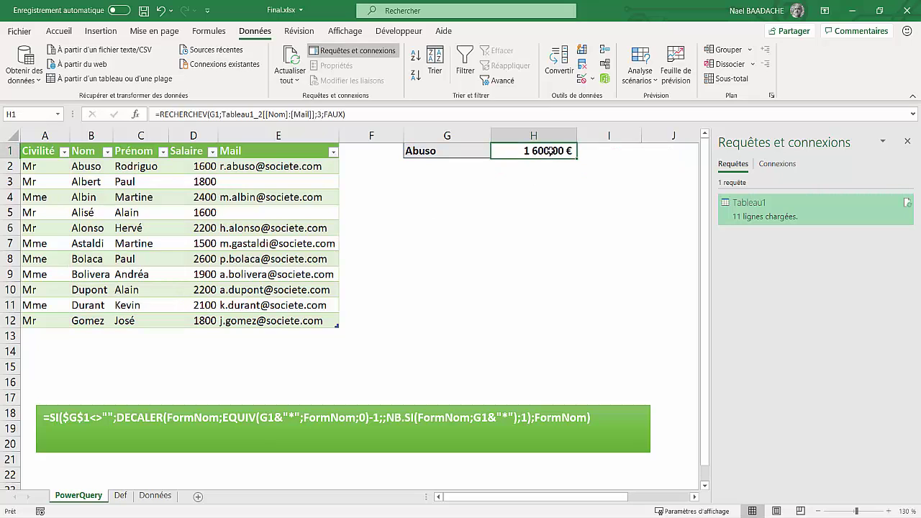
click(434, 151)
Clear G1, then change H1 to =SIERREUR(RECHERCHEV(G1;Tableau1_2[[Nom]:[Mail]];3;FAUX);"").
key(Delete)
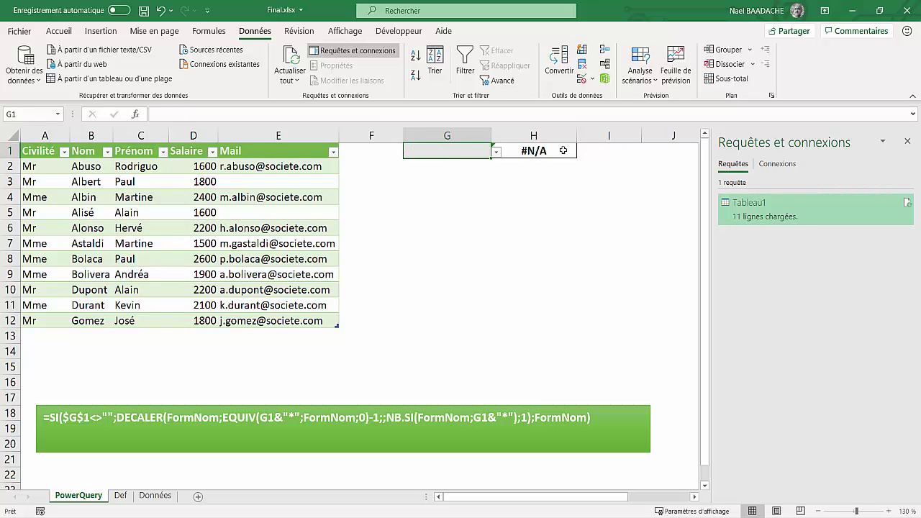
click(545, 153)
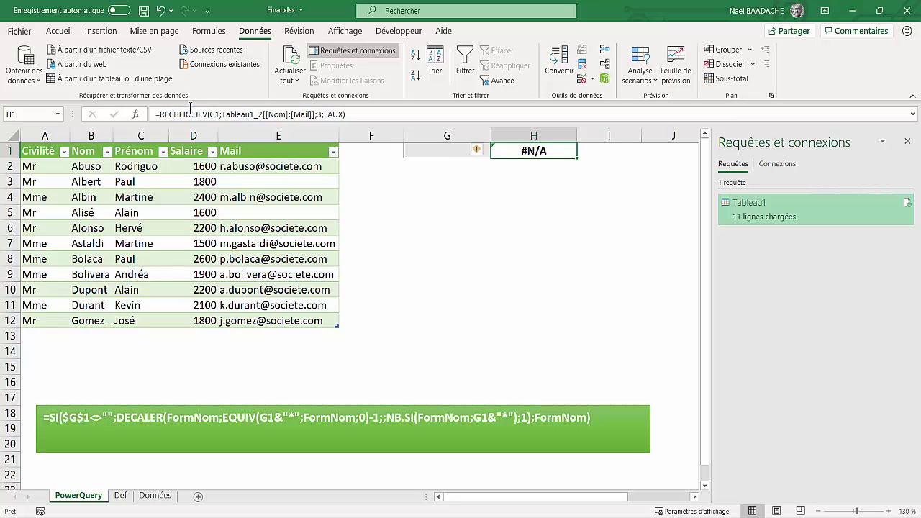
click(160, 114)
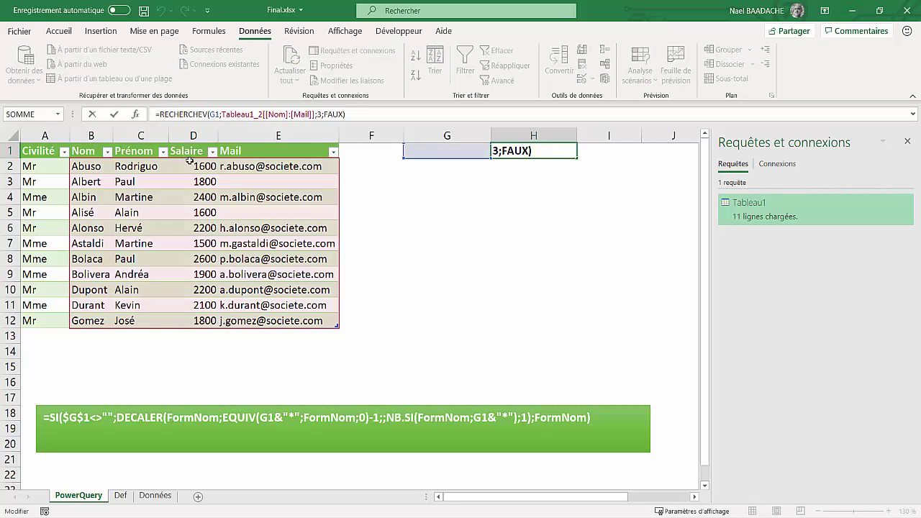
text(sier)
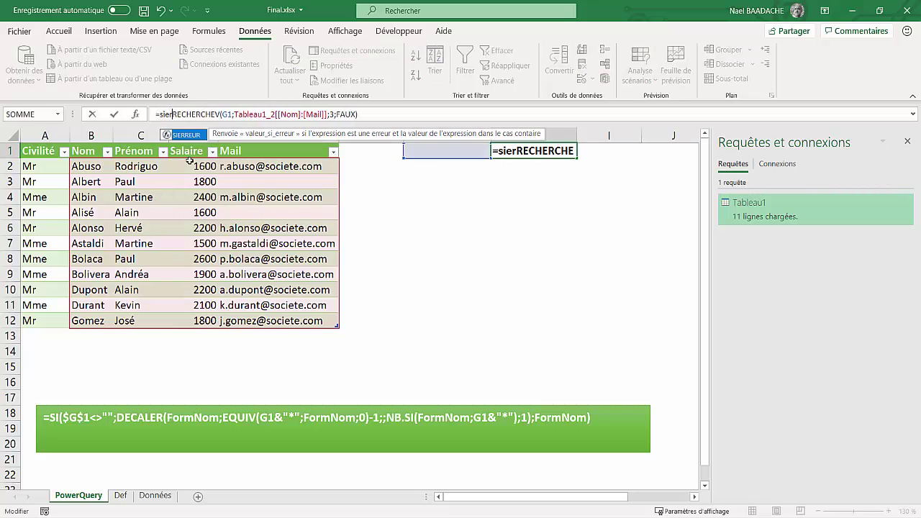
text(reur()
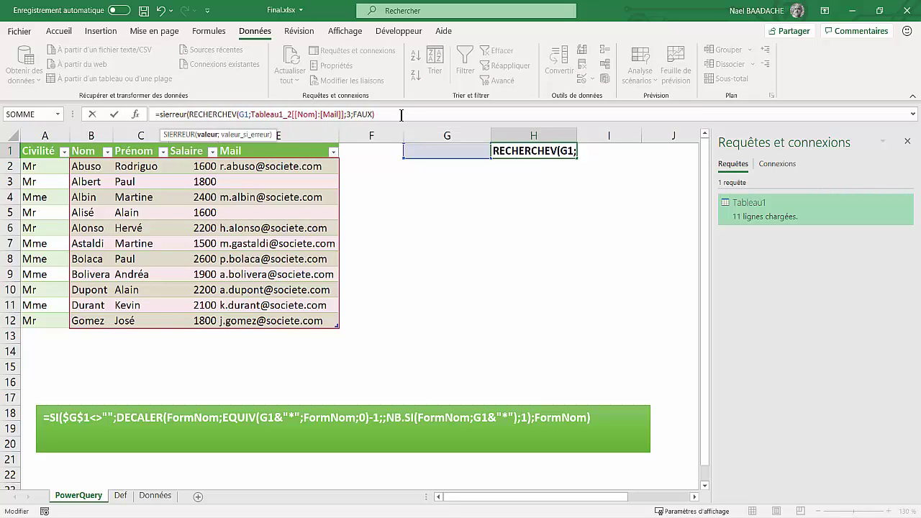
drag(375, 114, 201, 118)
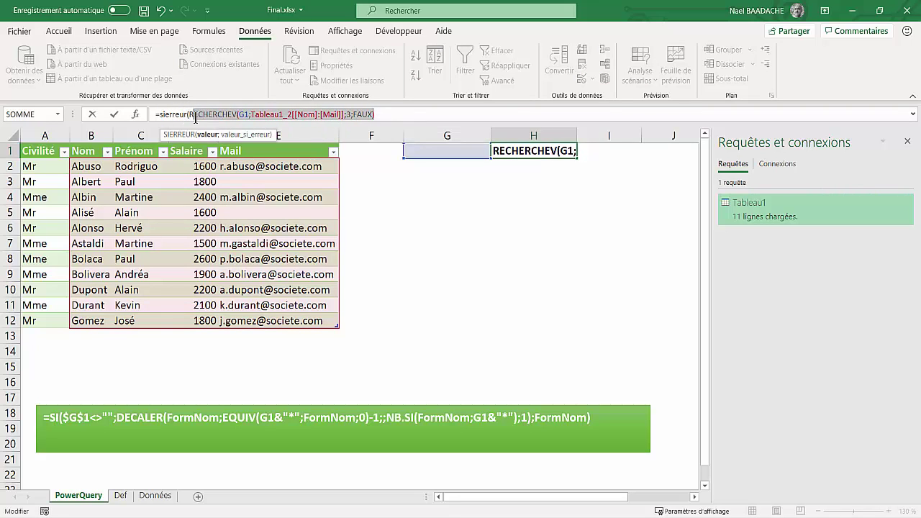
click(392, 114)
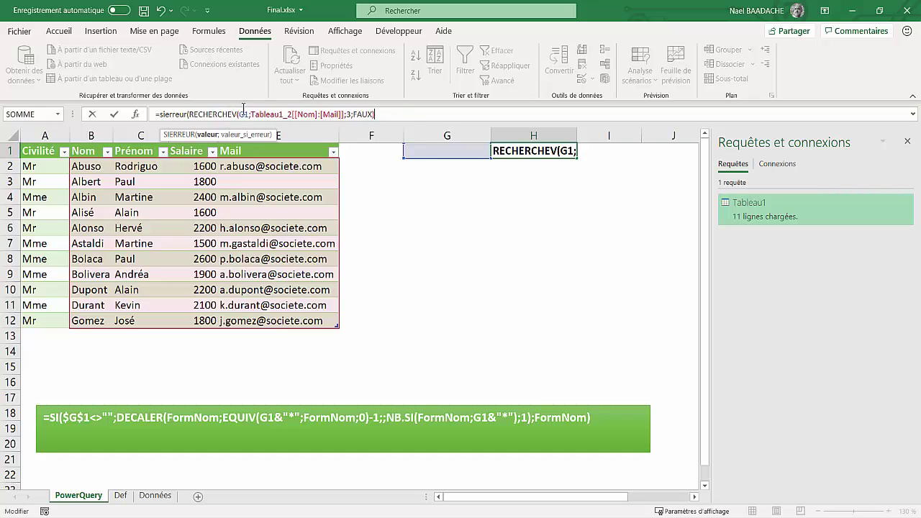
text(;"")
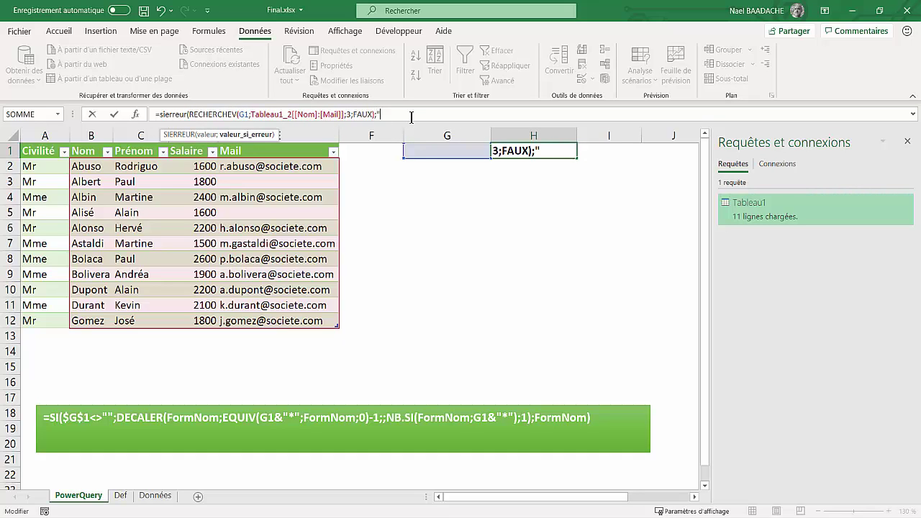
text())
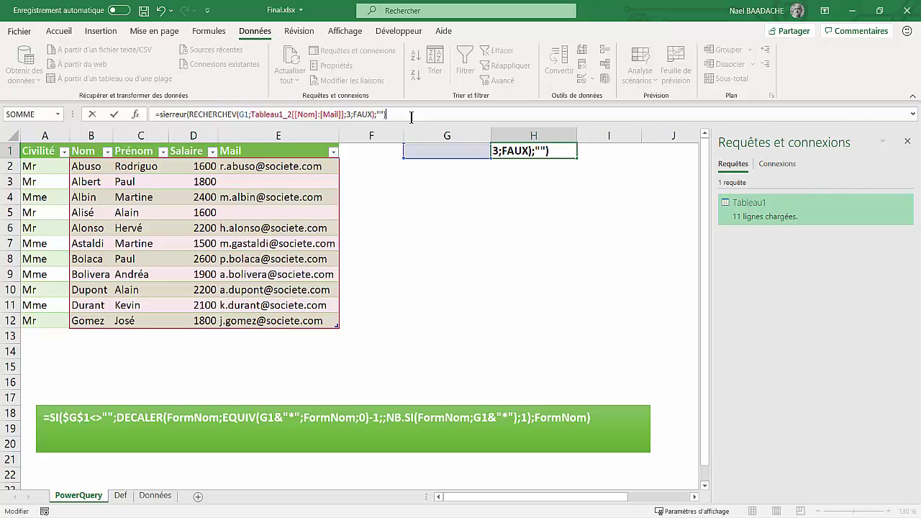
key(Return)
Pick Astaldi in G1 and check that H1's 1 500,00 € matches the salary in D7.
click(452, 153)
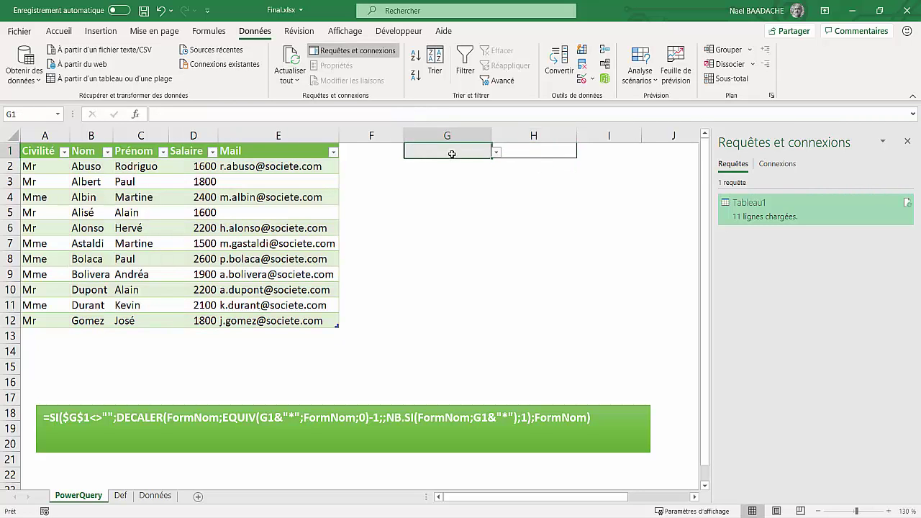
click(496, 152)
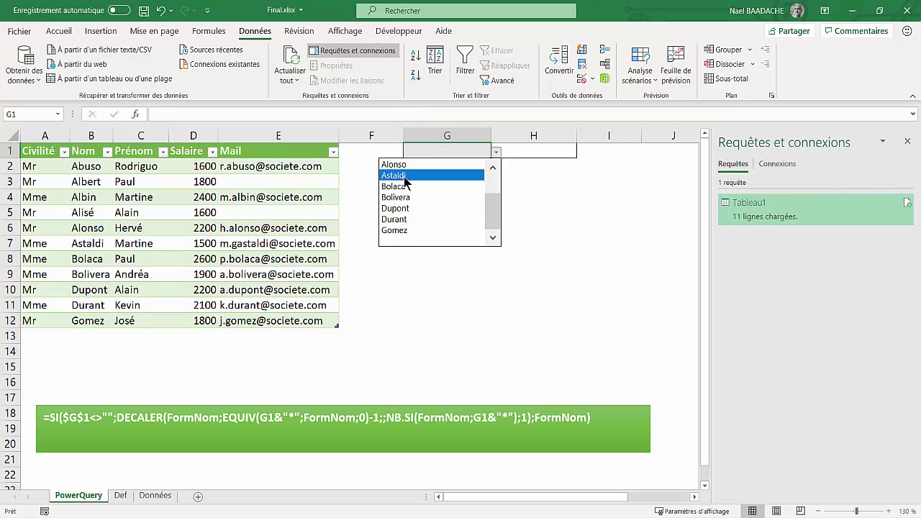
click(403, 177)
click(537, 149)
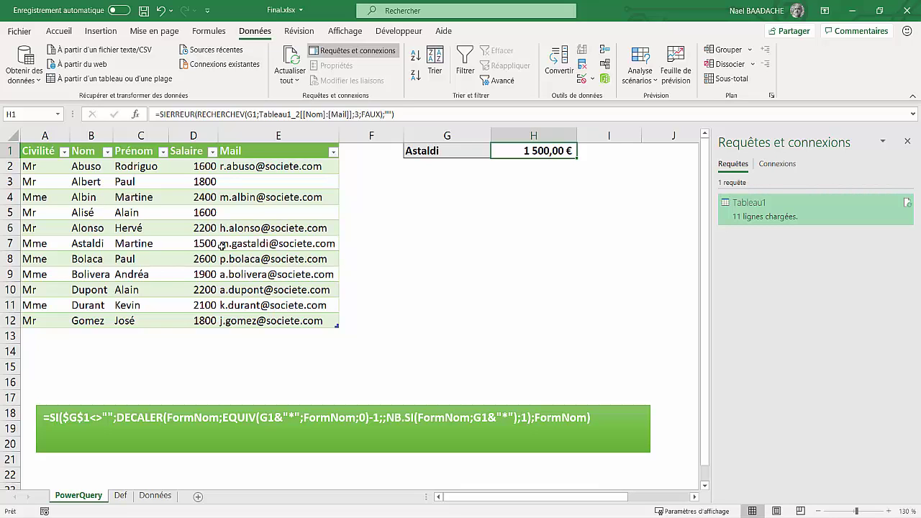
click(209, 243)
click(496, 243)
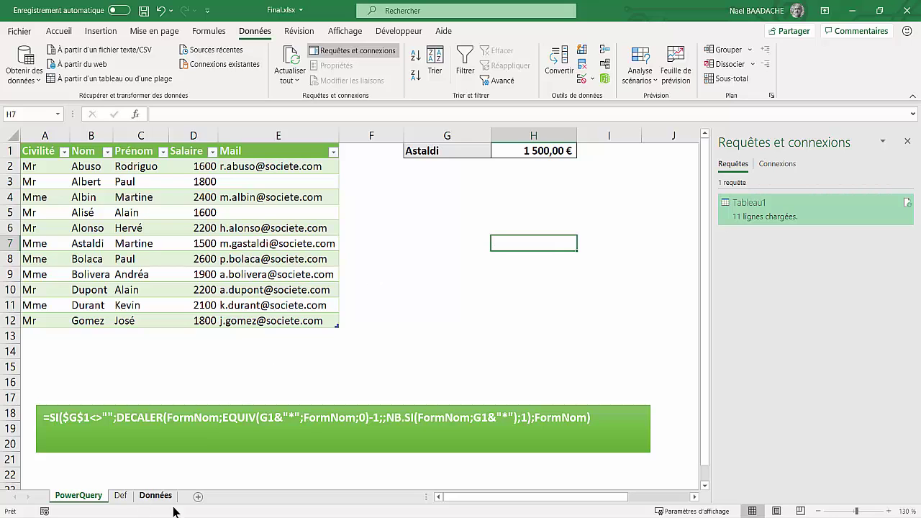
Switch from the Def sheet to the Données sheet listing the eleven employees.
click(120, 496)
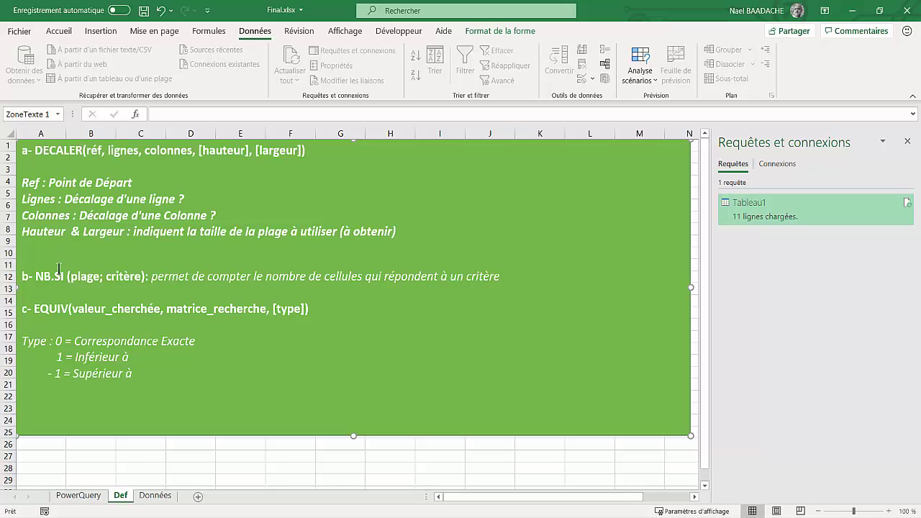
click(408, 461)
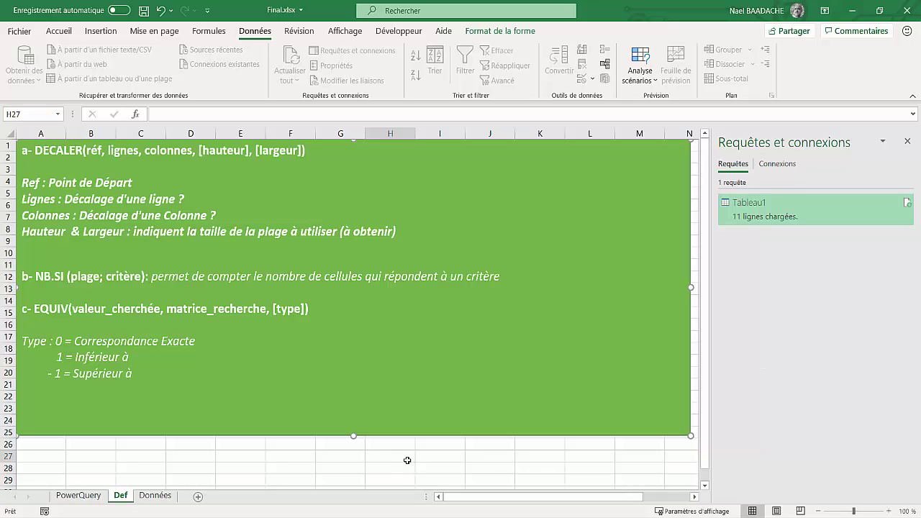
click(155, 495)
click(499, 325)
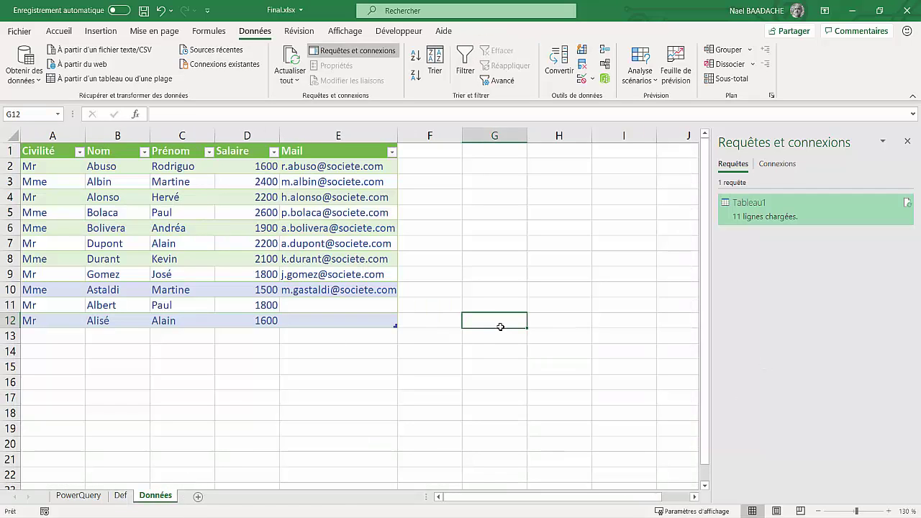